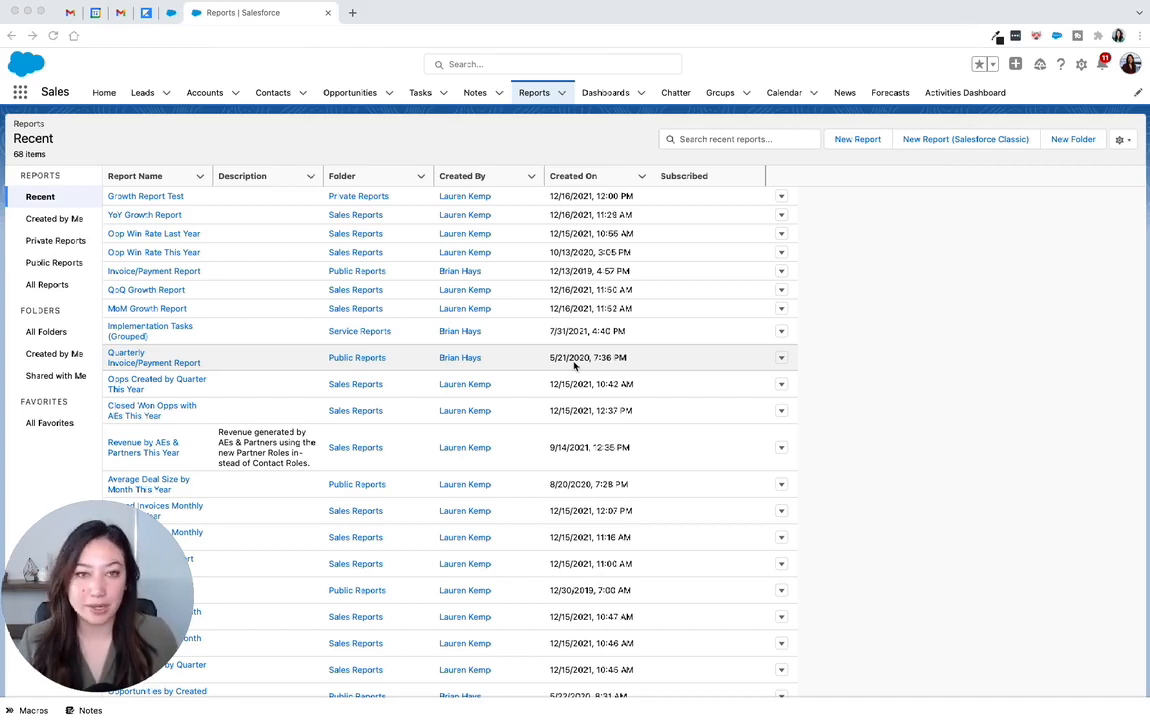
- Create a new report using the Opportunities report type
click(857, 139)
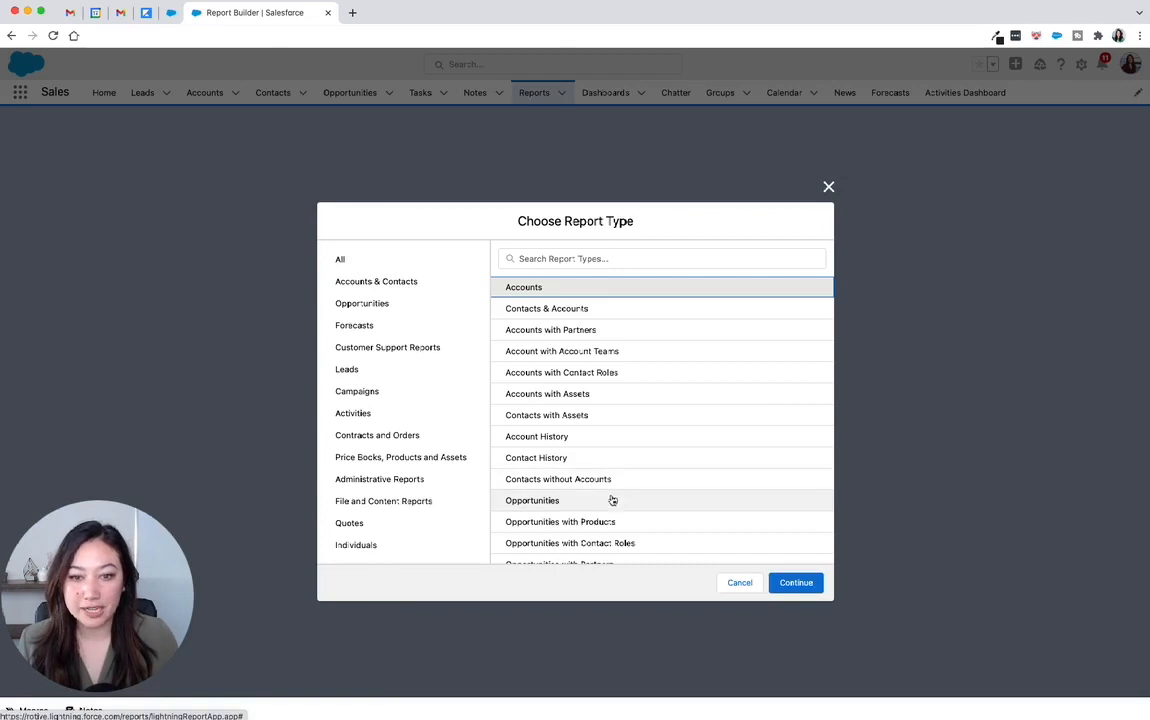
click(547, 501)
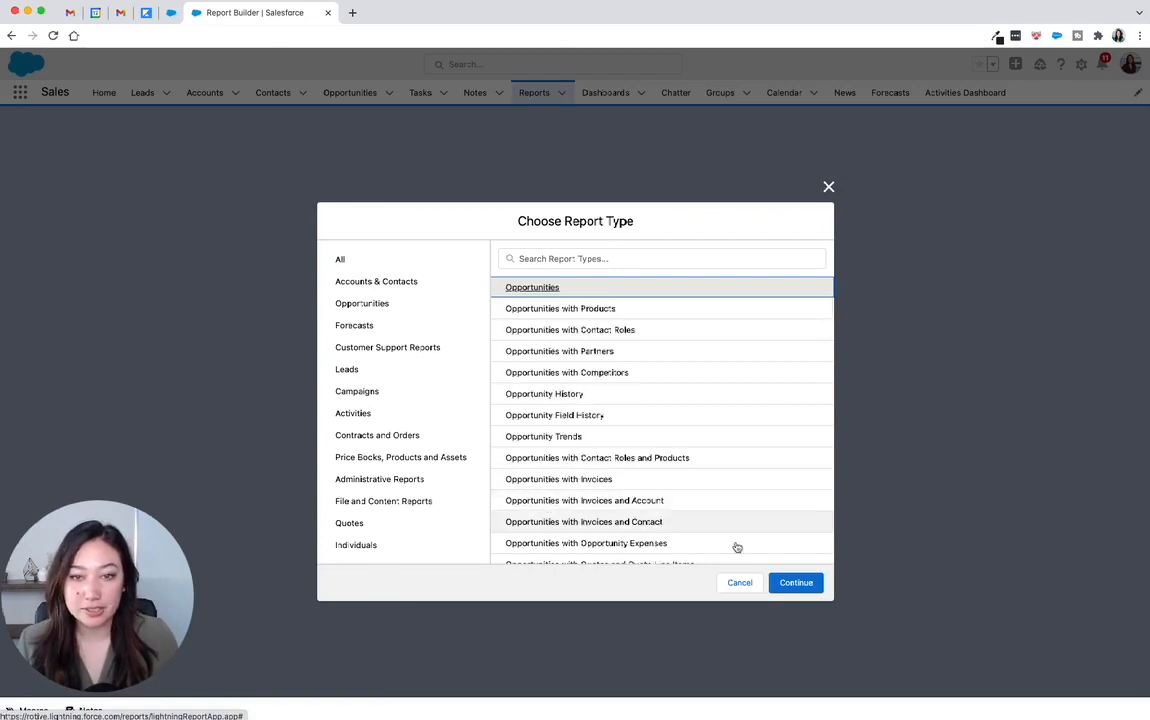
click(797, 582)
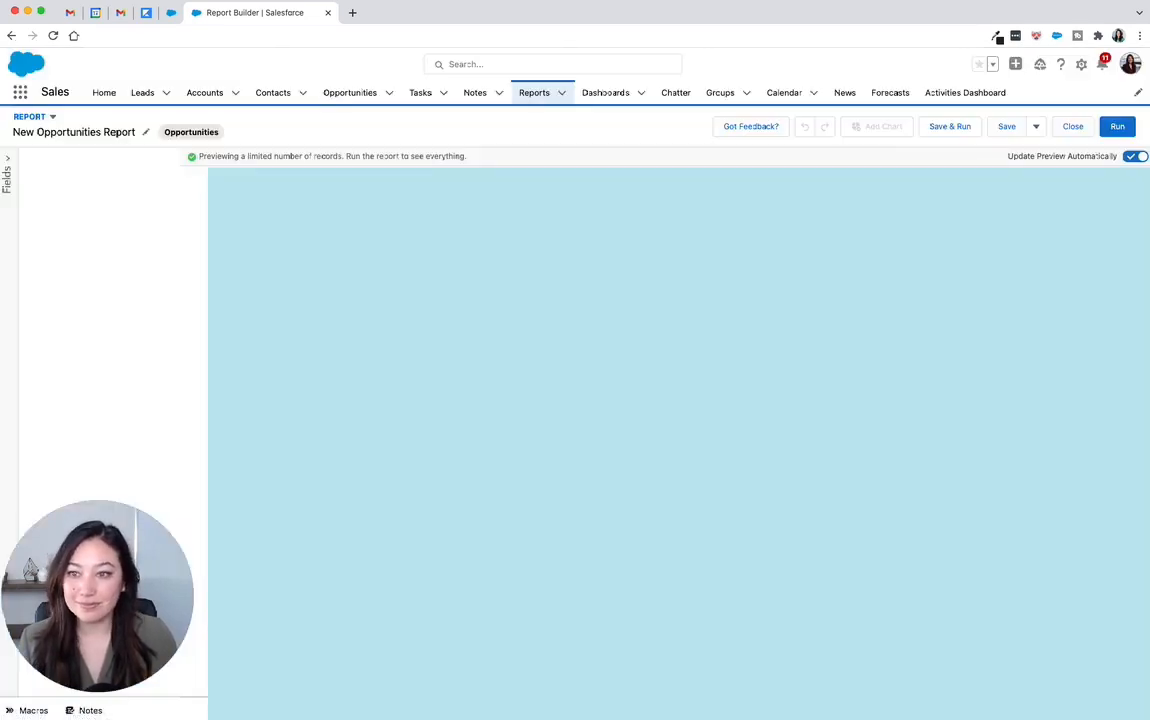
- Remove all report columns except Fiscal Period, Amount and Close Date
click(161, 323)
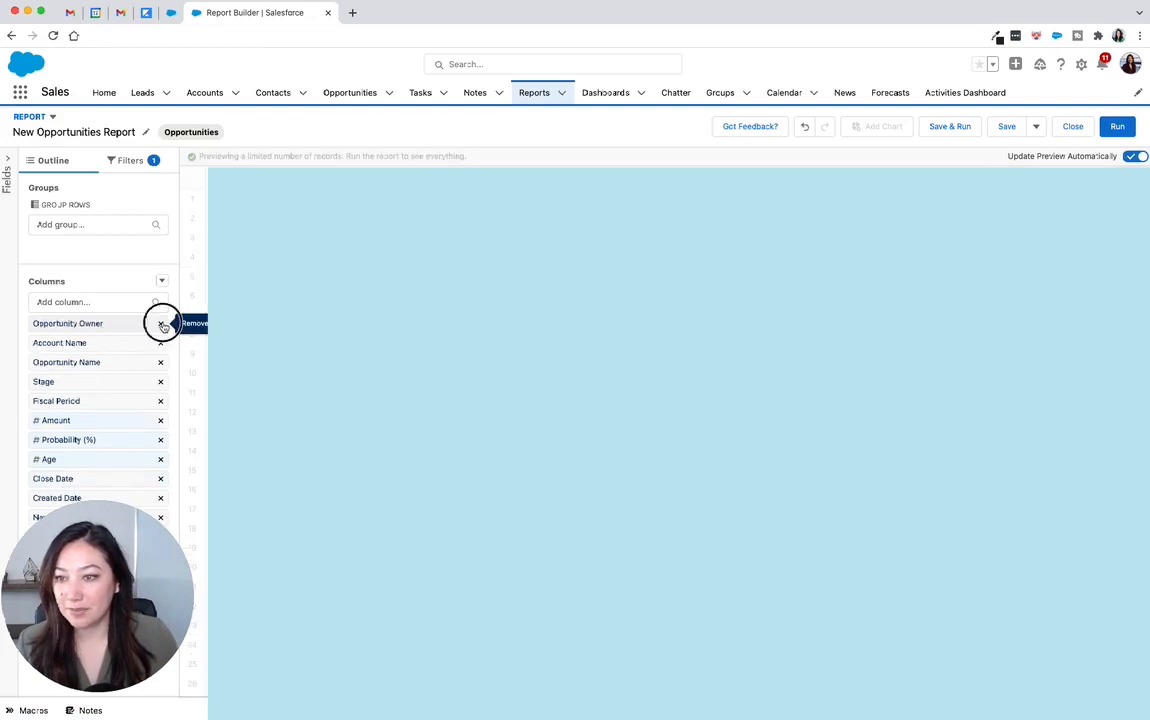
click(161, 323)
click(161, 323)
click(161, 323)
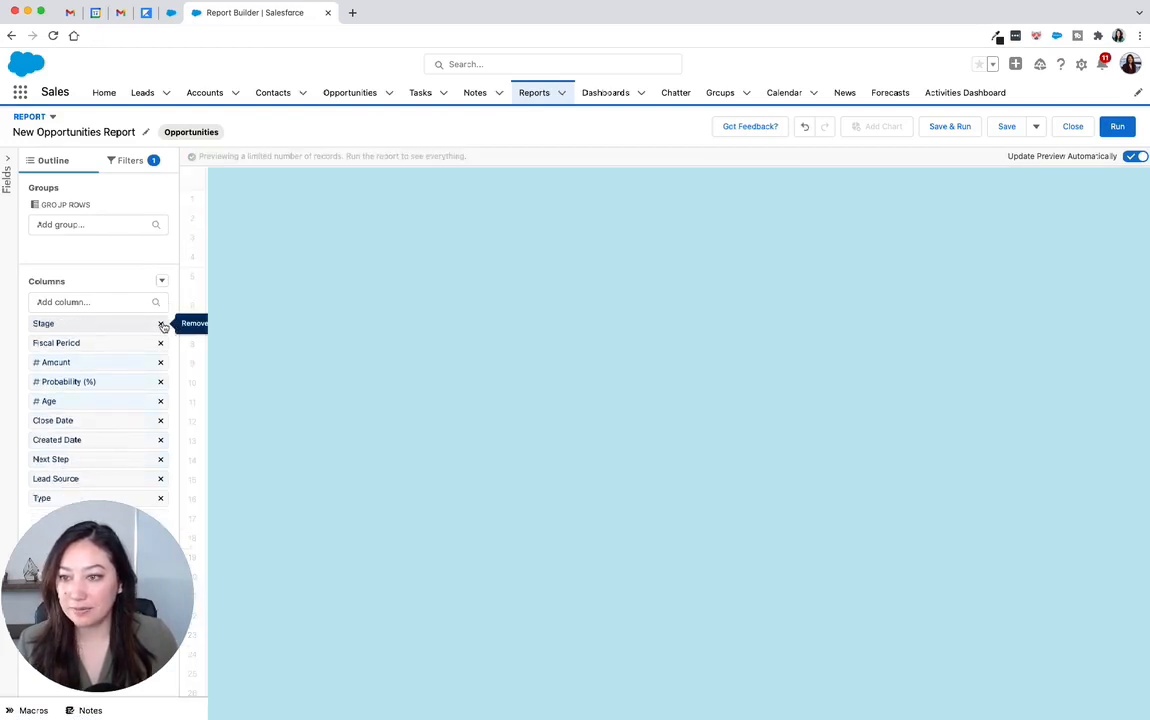
click(161, 323)
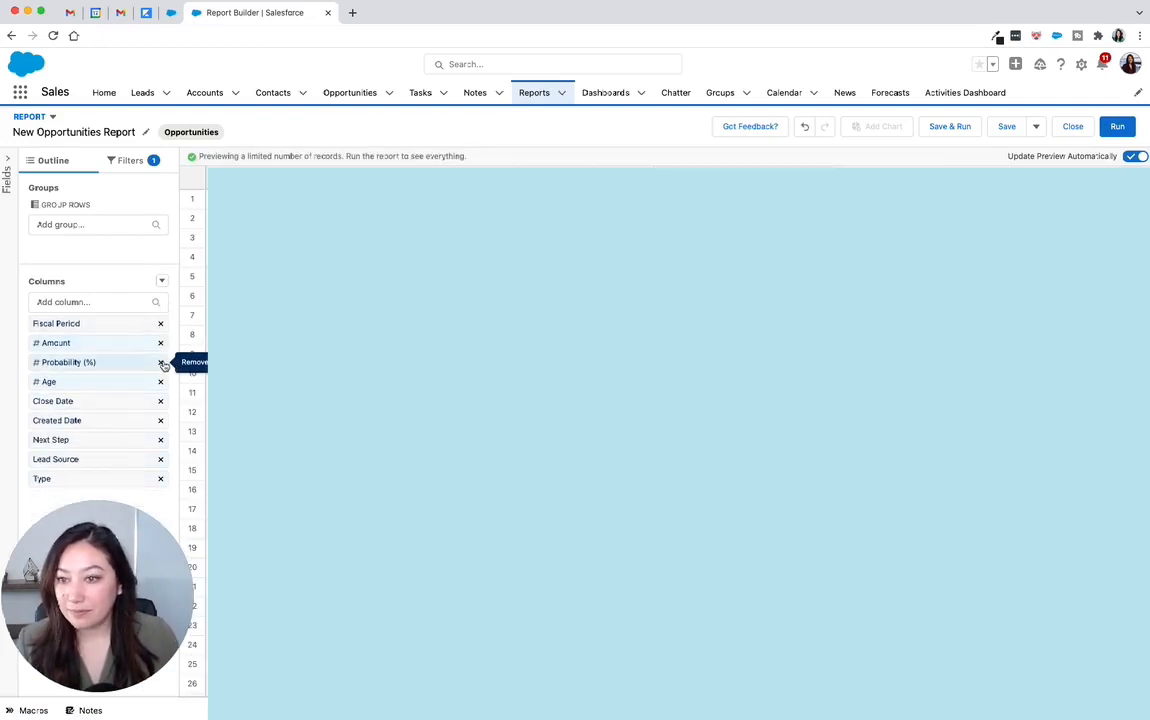
click(160, 362)
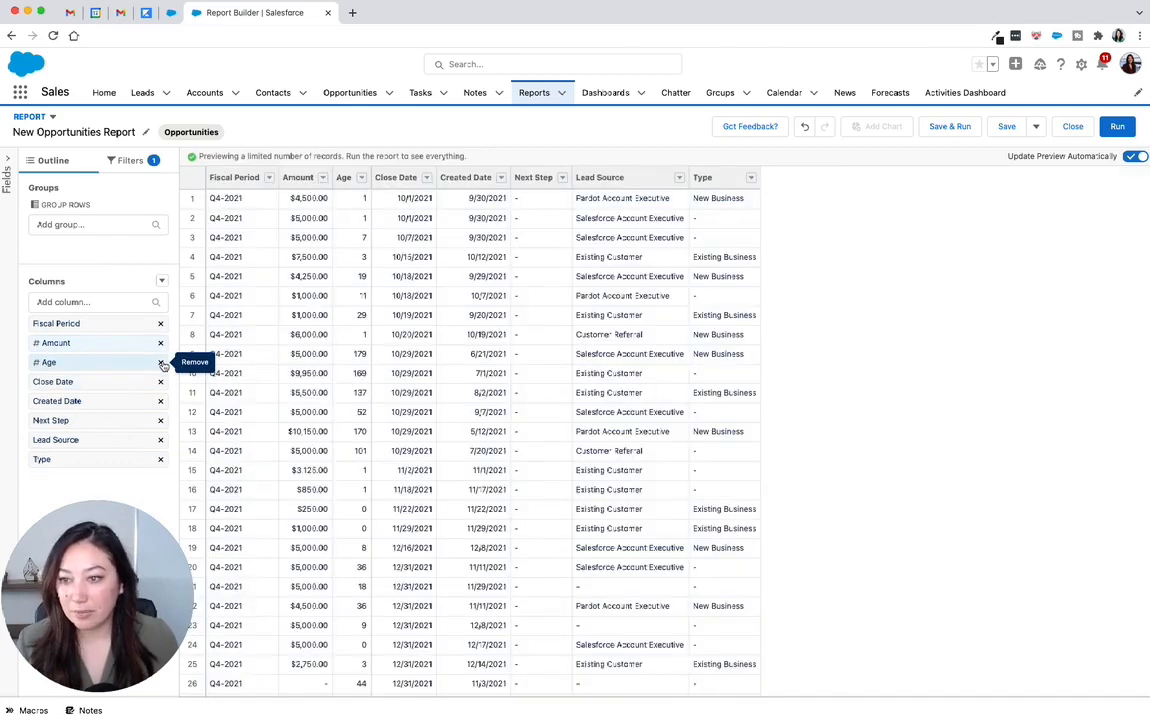
click(161, 362)
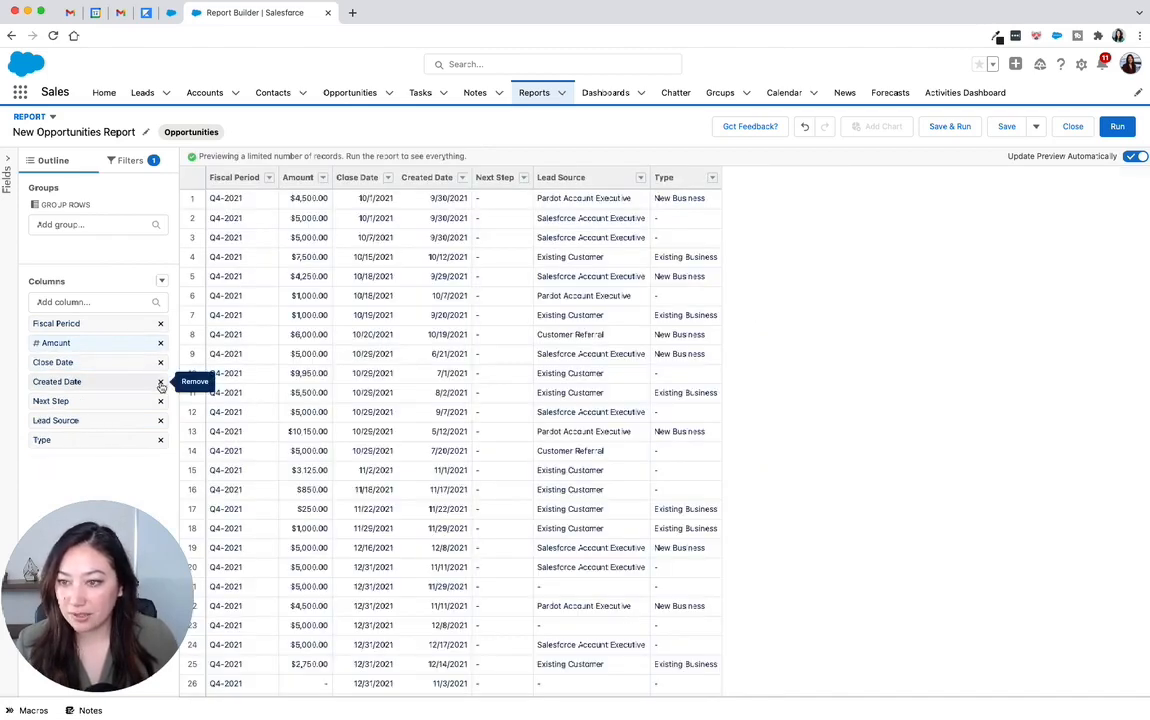
click(161, 382)
click(161, 382)
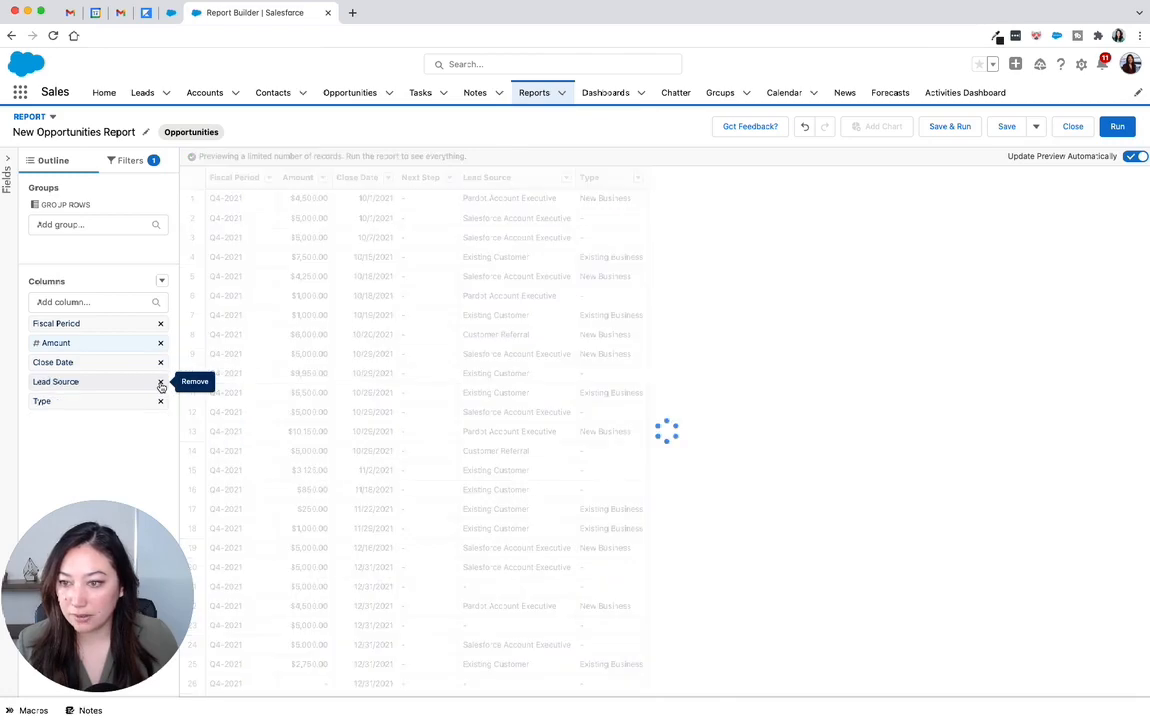
click(161, 382)
click(161, 383)
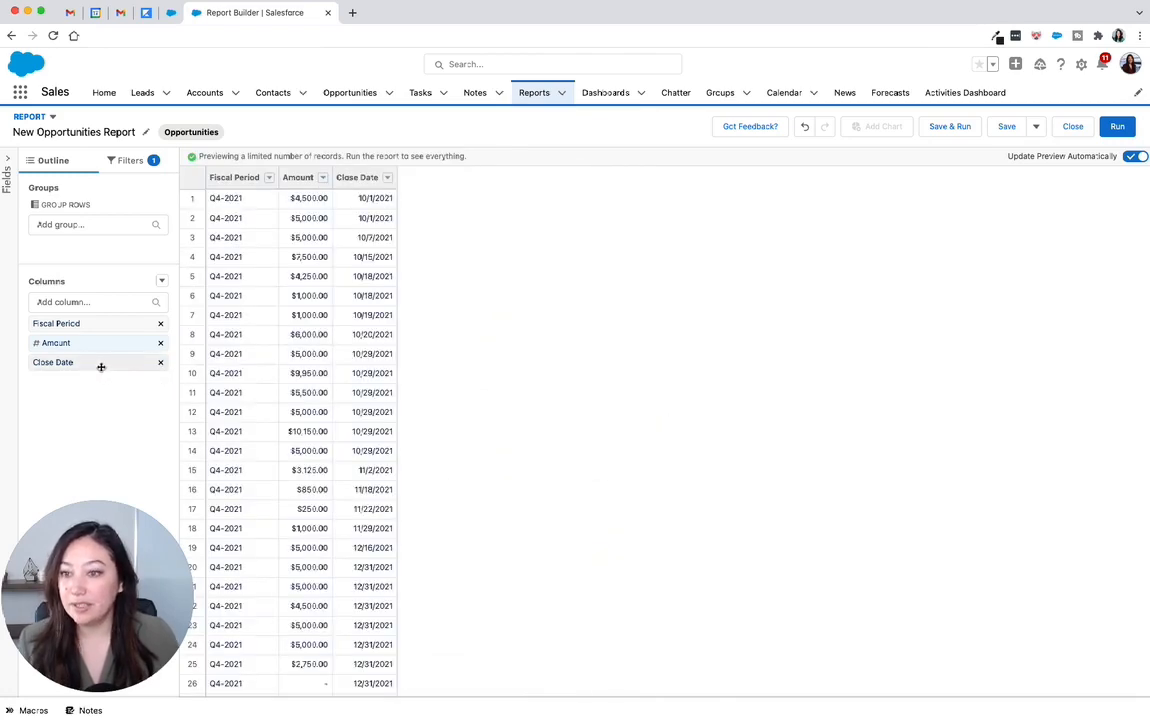
- Group the report rows by Close Date, with the dates grouped by Calendar Quarter
drag(100, 362, 96, 240)
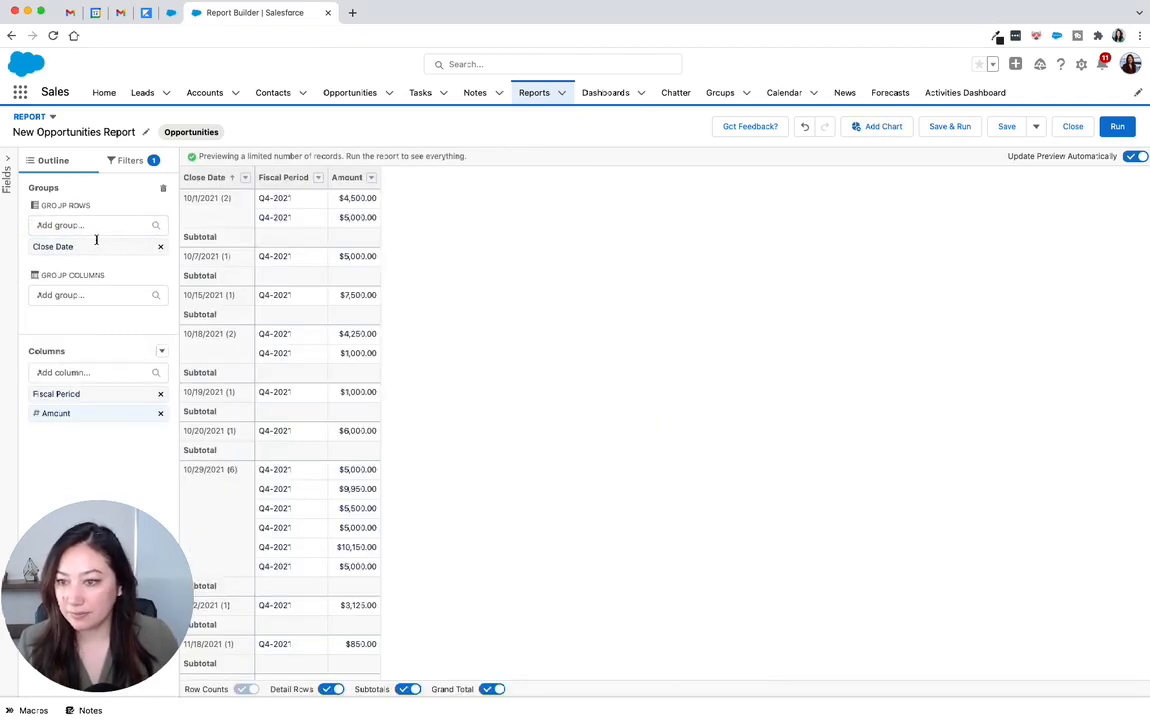
click(246, 178)
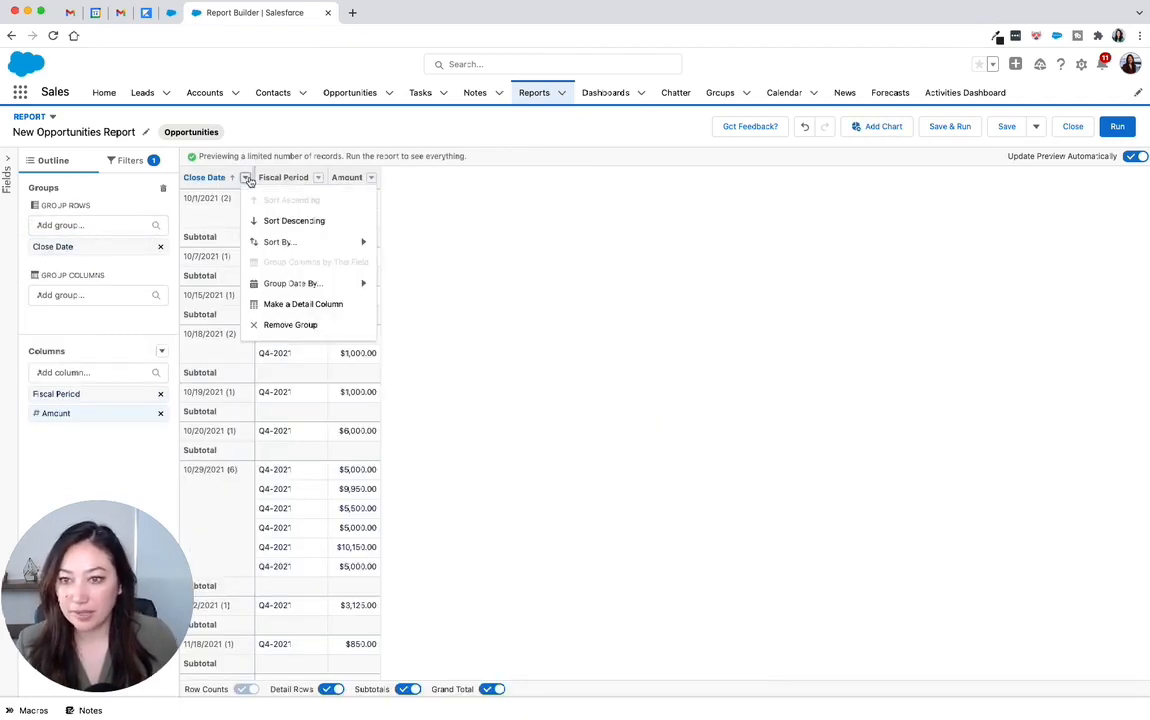
mouse_move(300, 284)
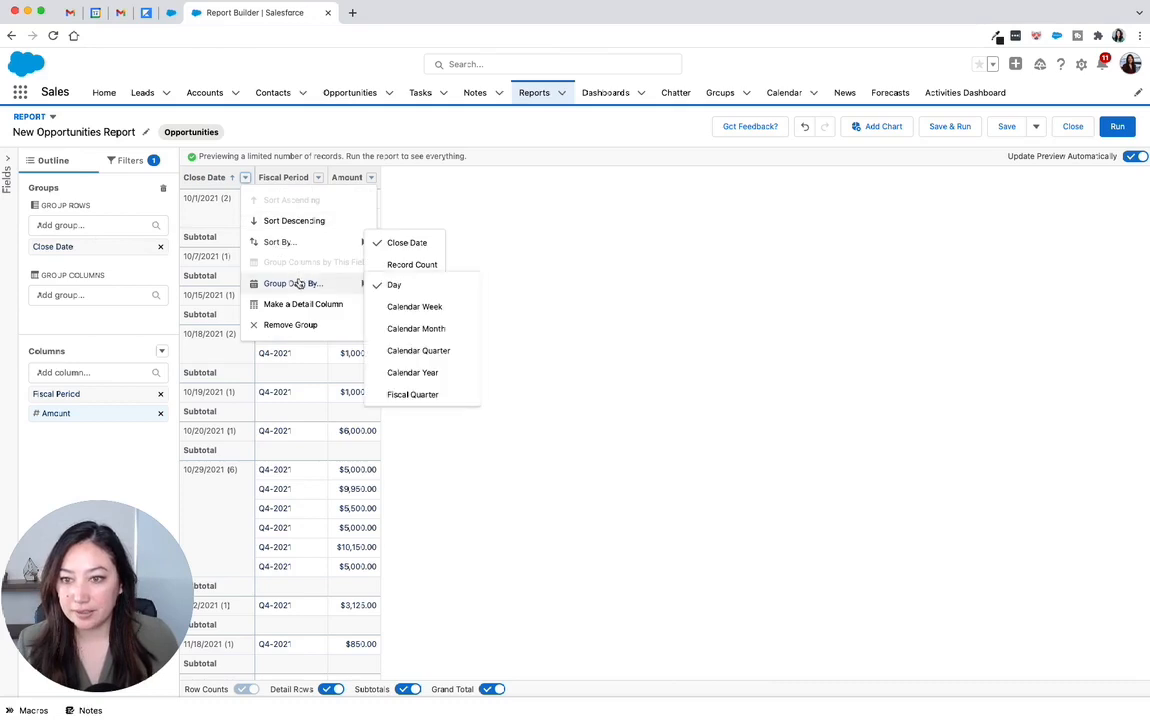
click(447, 350)
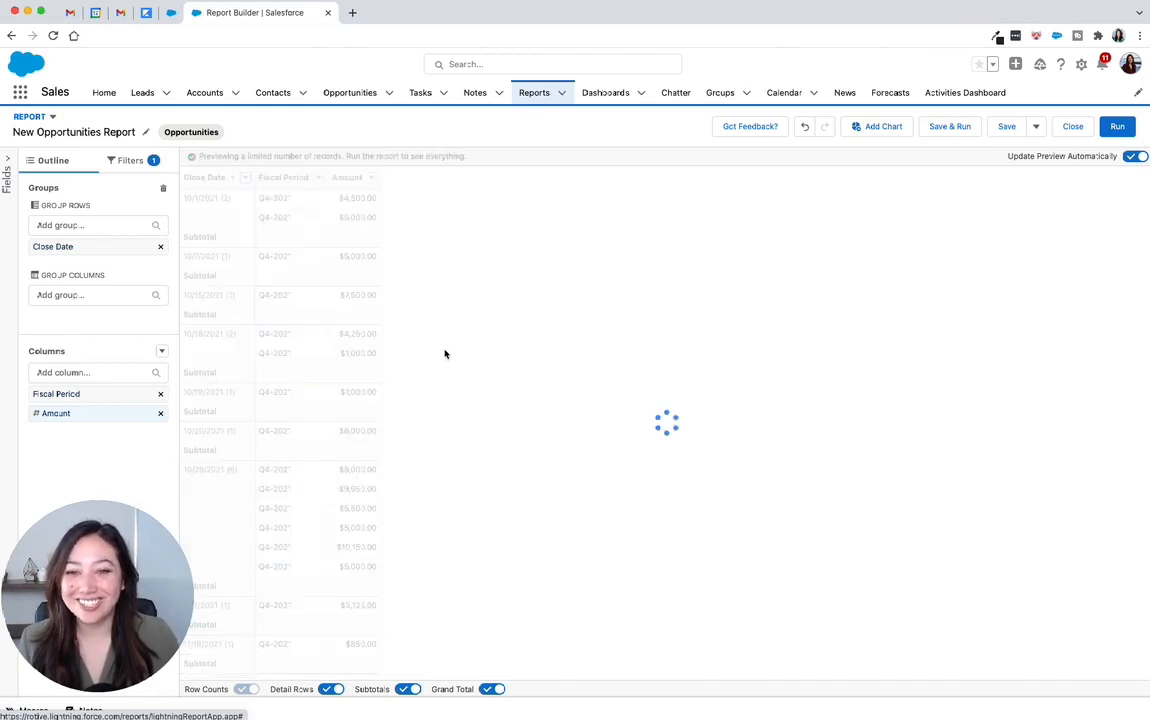
- Summarize the Amount column by its sum
click(371, 177)
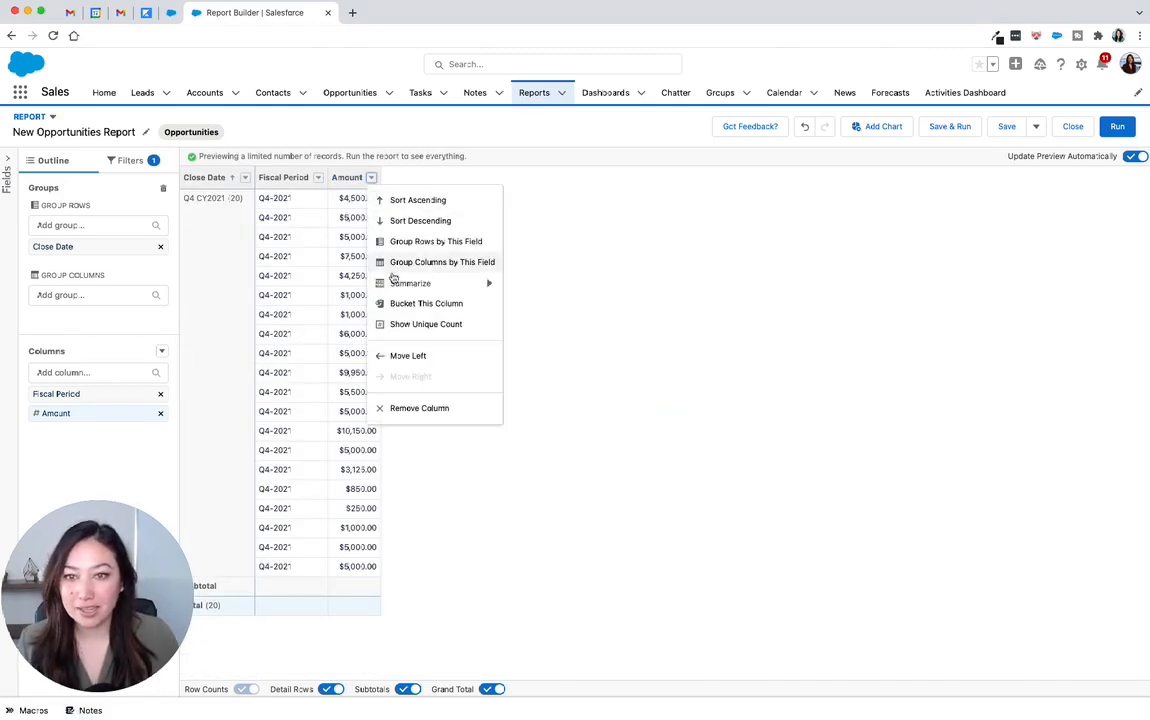
mouse_move(470, 282)
click(516, 291)
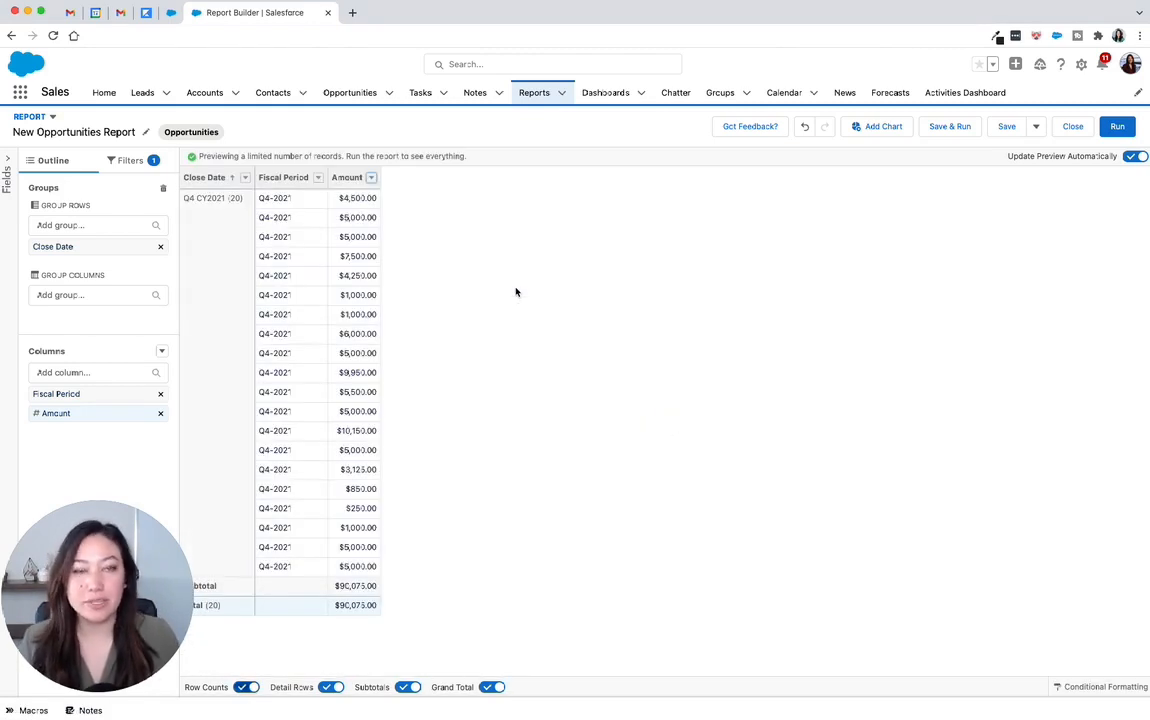
- Add a summary formula column named Growth with Percent output and 0 decimal points
click(162, 352)
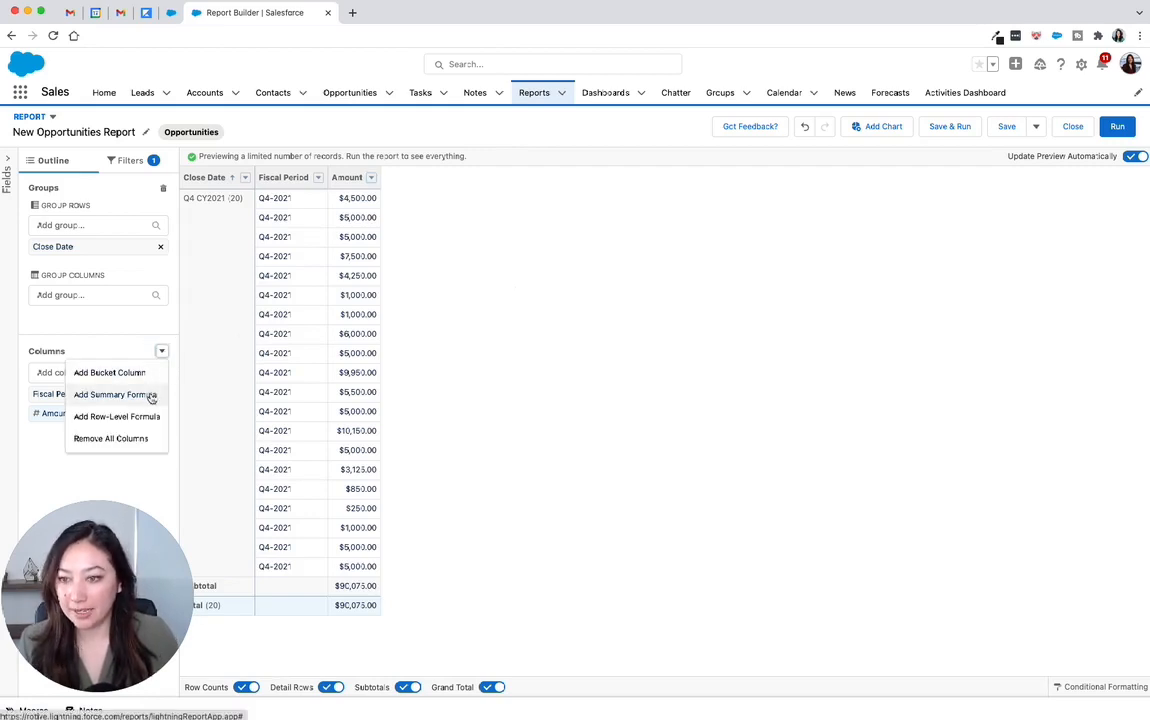
click(150, 395)
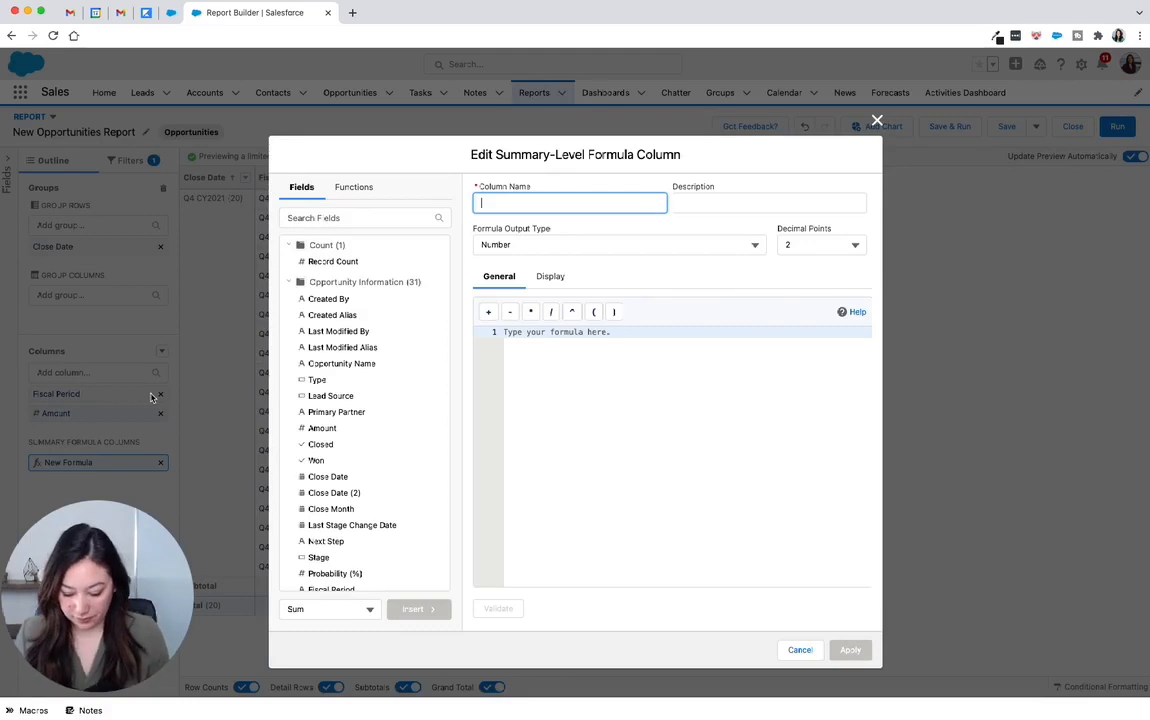
text(Growth)
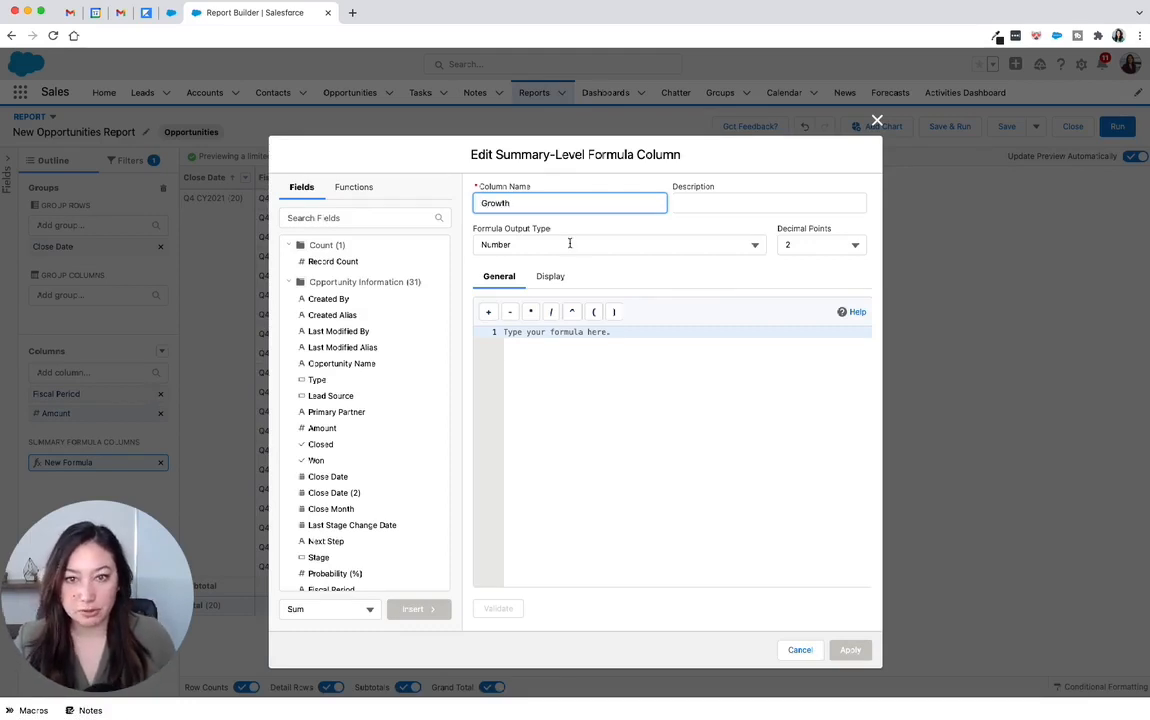
click(570, 244)
click(540, 290)
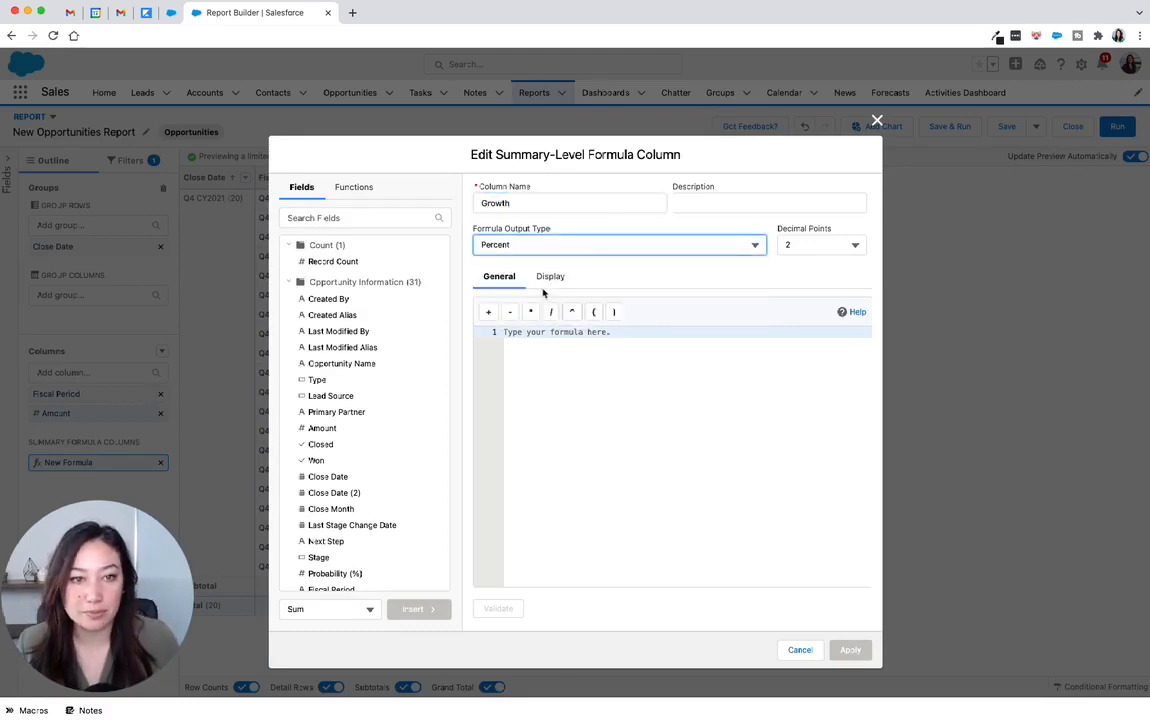
click(820, 245)
click(838, 264)
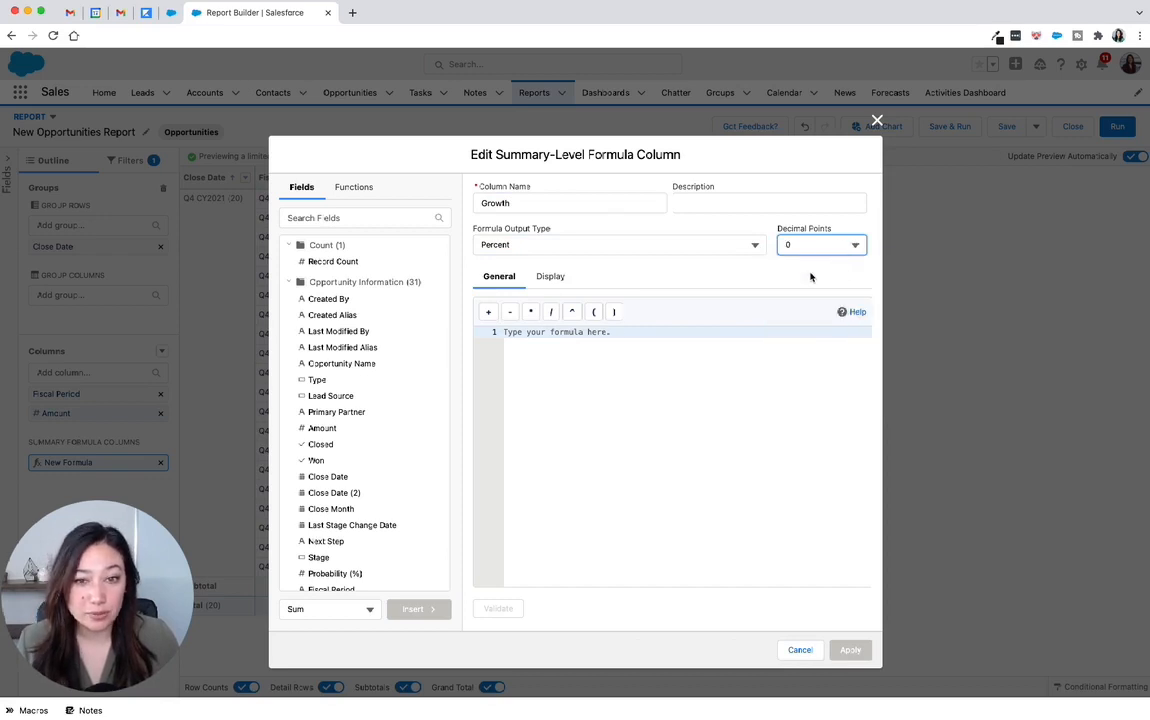
- Enter the Growth formula (AMOUNT:SUM - PREVGROUPVAL (AMOUNT:SUM, CLOSE_DATE)) / PREVGROUPVAL (AMOUNT:SUM, CLOSE_DATE) and validate it
click(599, 373)
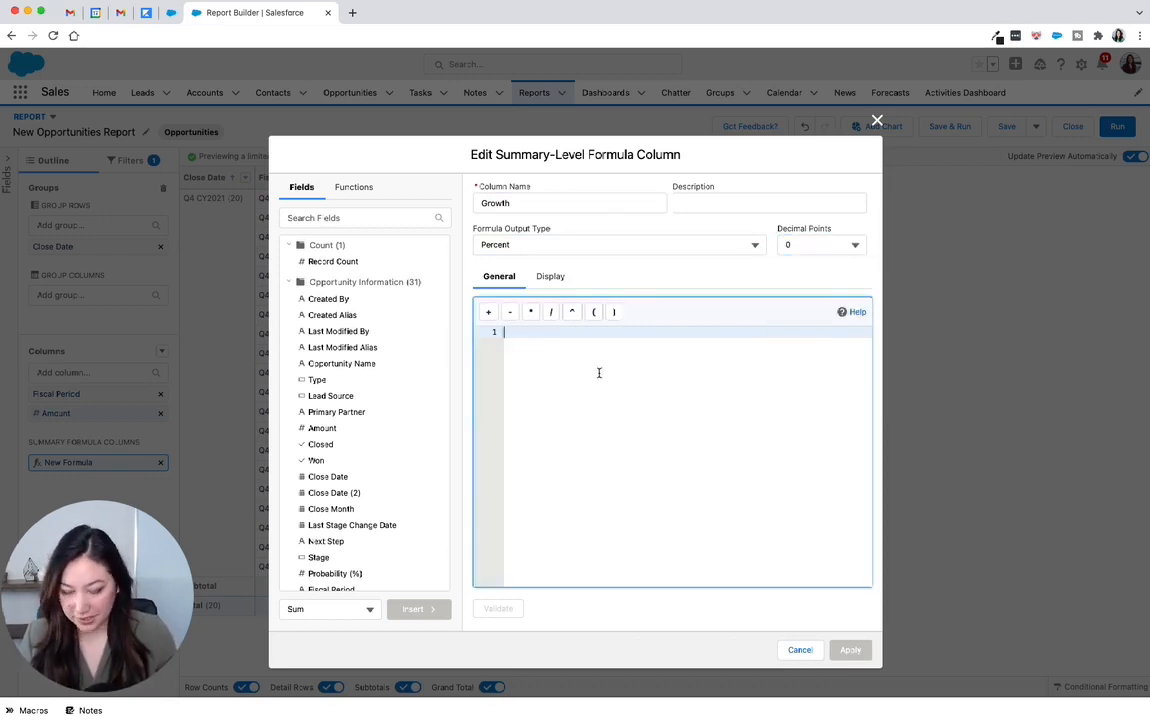
text((AMOUNT:SUM - PREVGROUPVAL (AMOUNT:SUM, CLOSE_DATE)) / PREVGROUPVAL (AMOUNT:SUM, CLOSE_DATE))
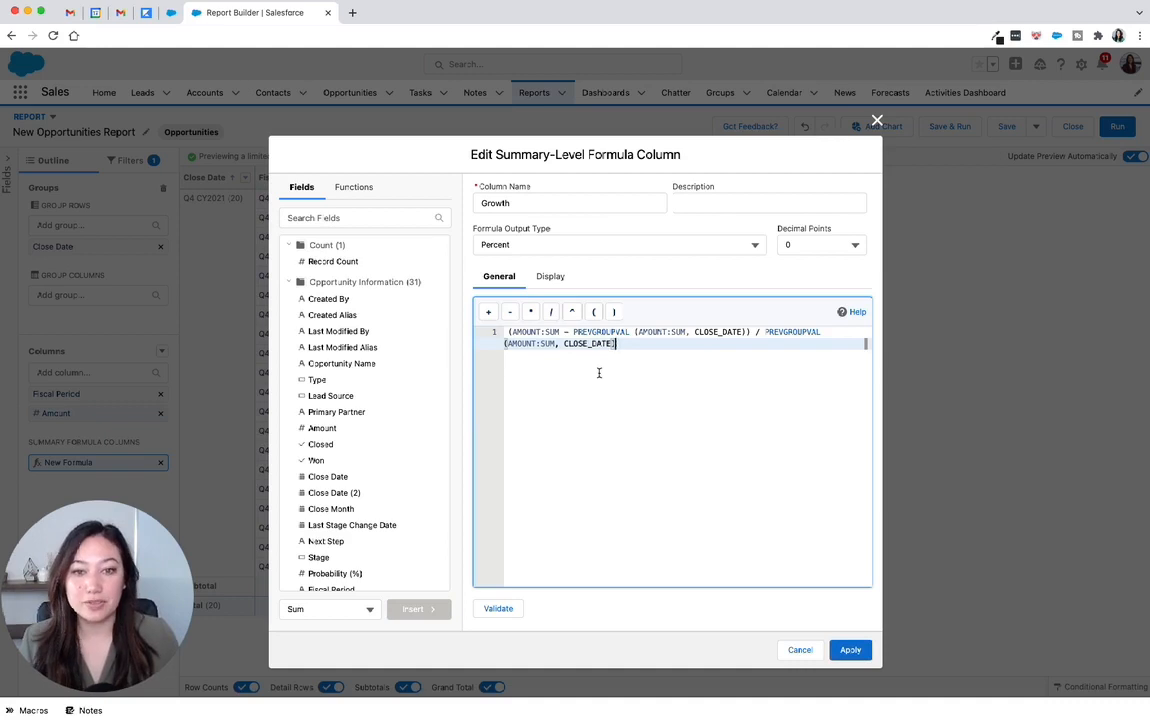
click(496, 607)
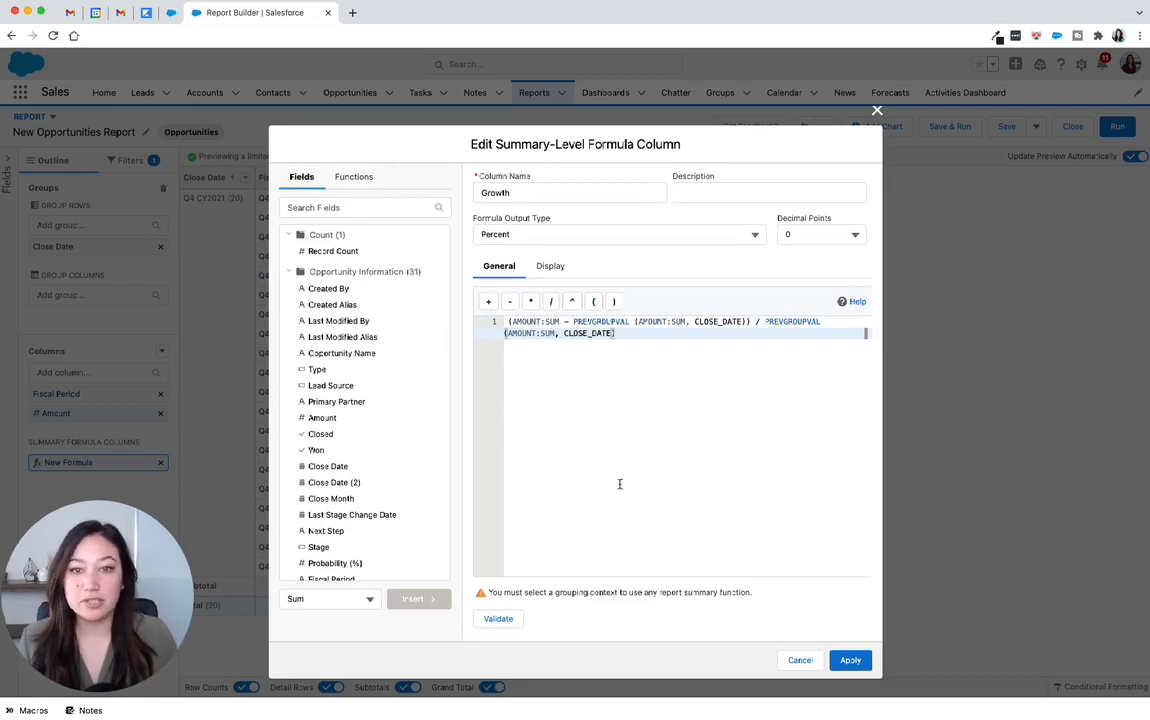
- Display the Growth formula only for the specific row group Close Date and apply the formula column
click(550, 267)
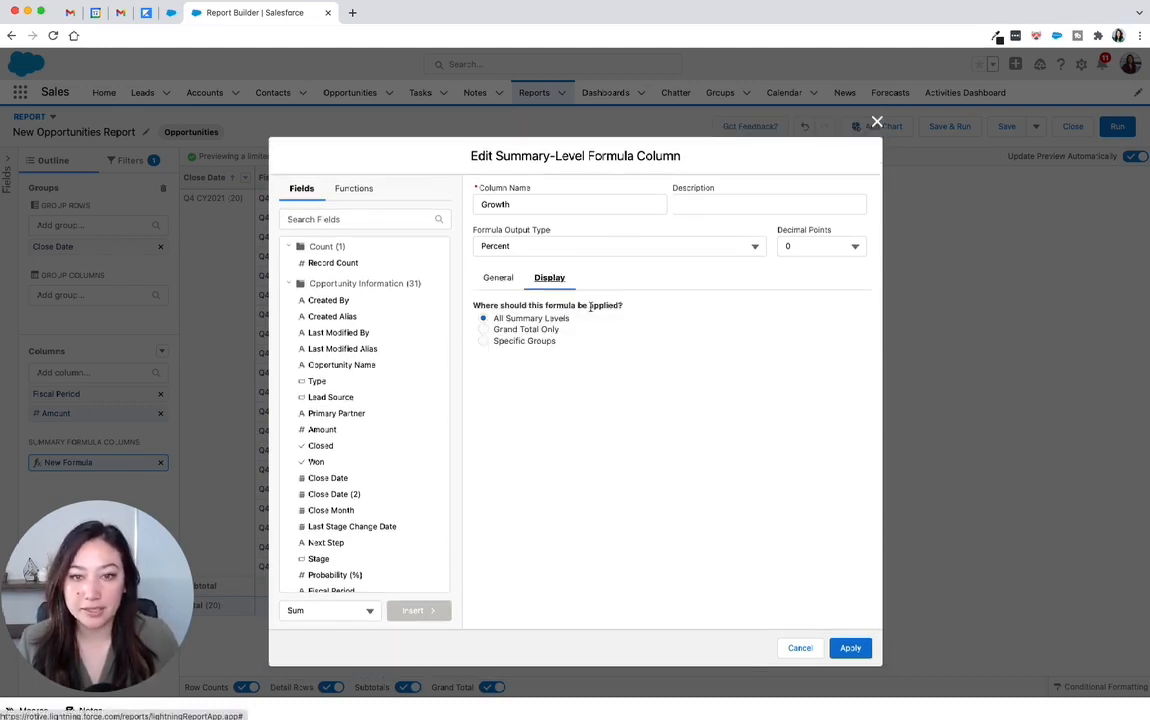
click(483, 341)
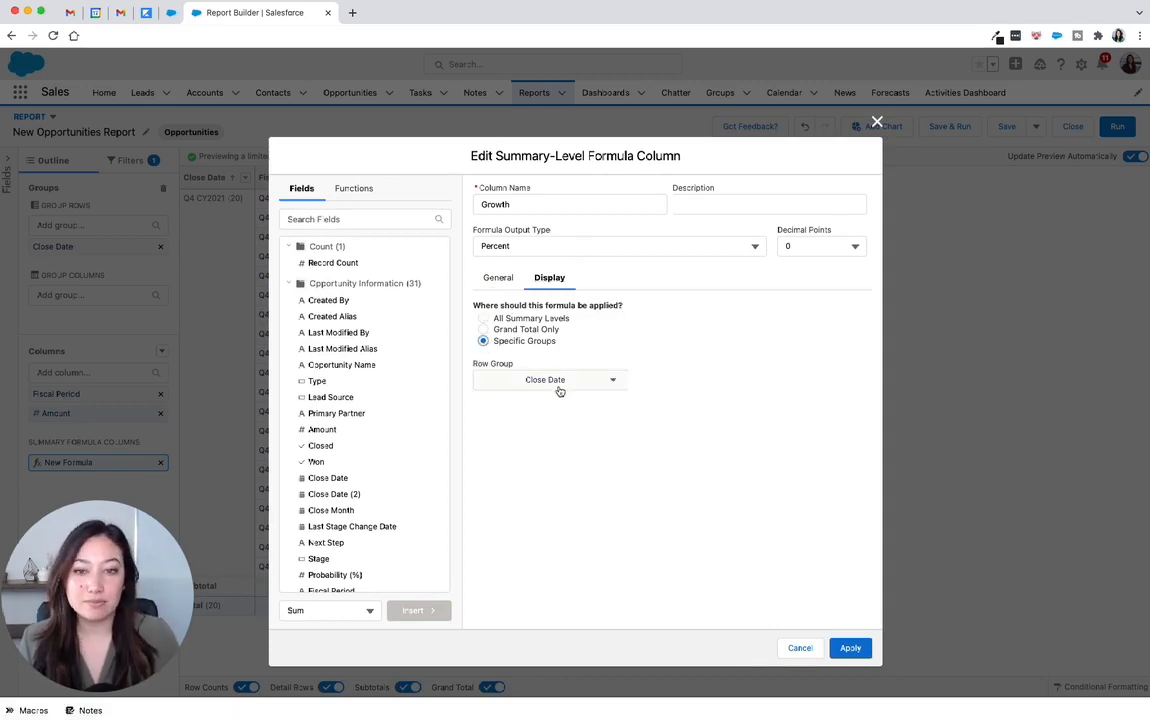
click(860, 650)
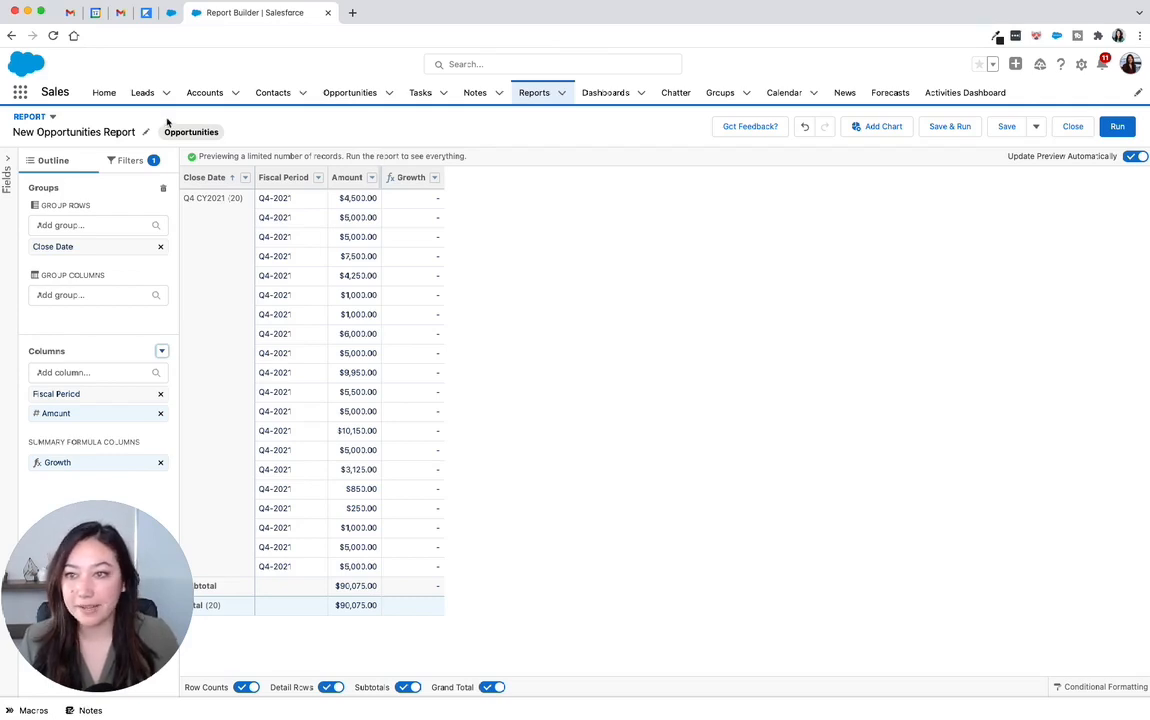
- Set the Close Date filter's range to Current and Previous CY
click(124, 159)
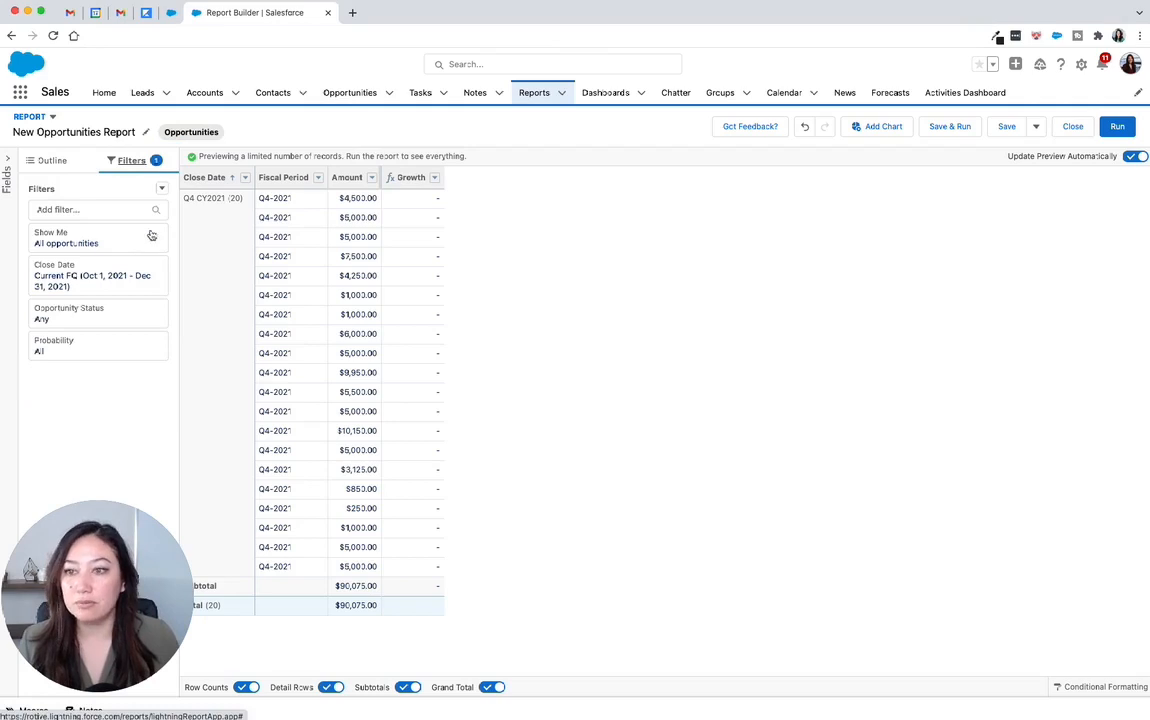
click(118, 268)
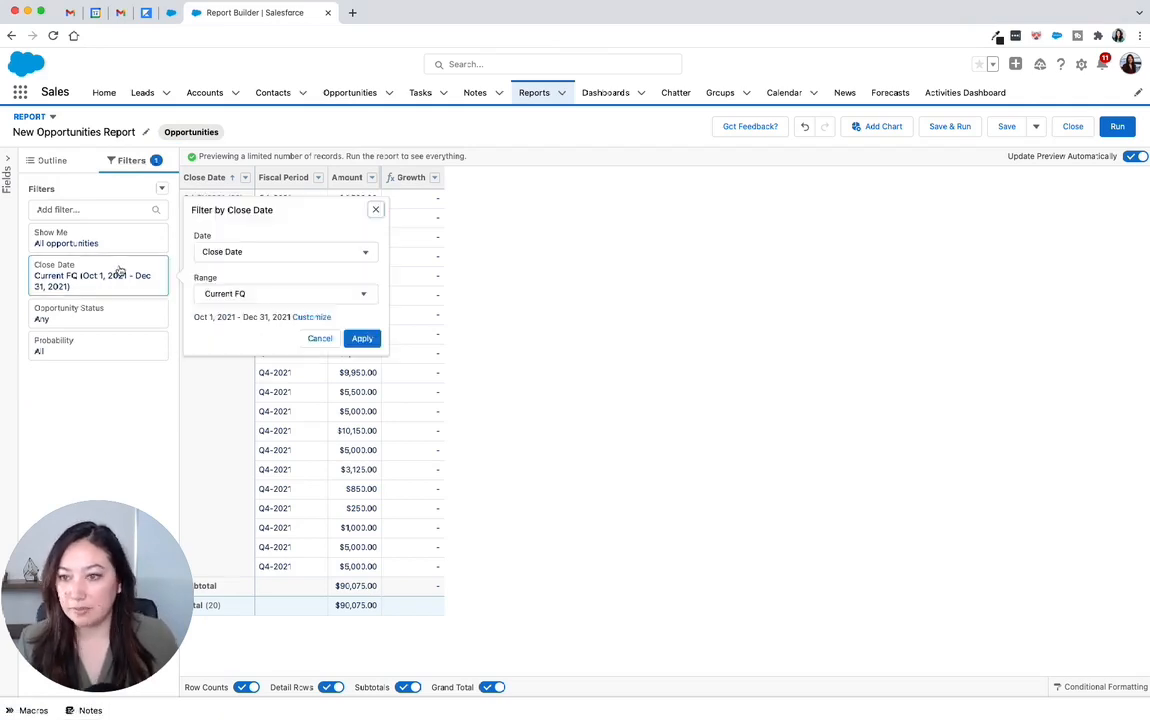
click(290, 293)
scroll(285, 390, down, 10)
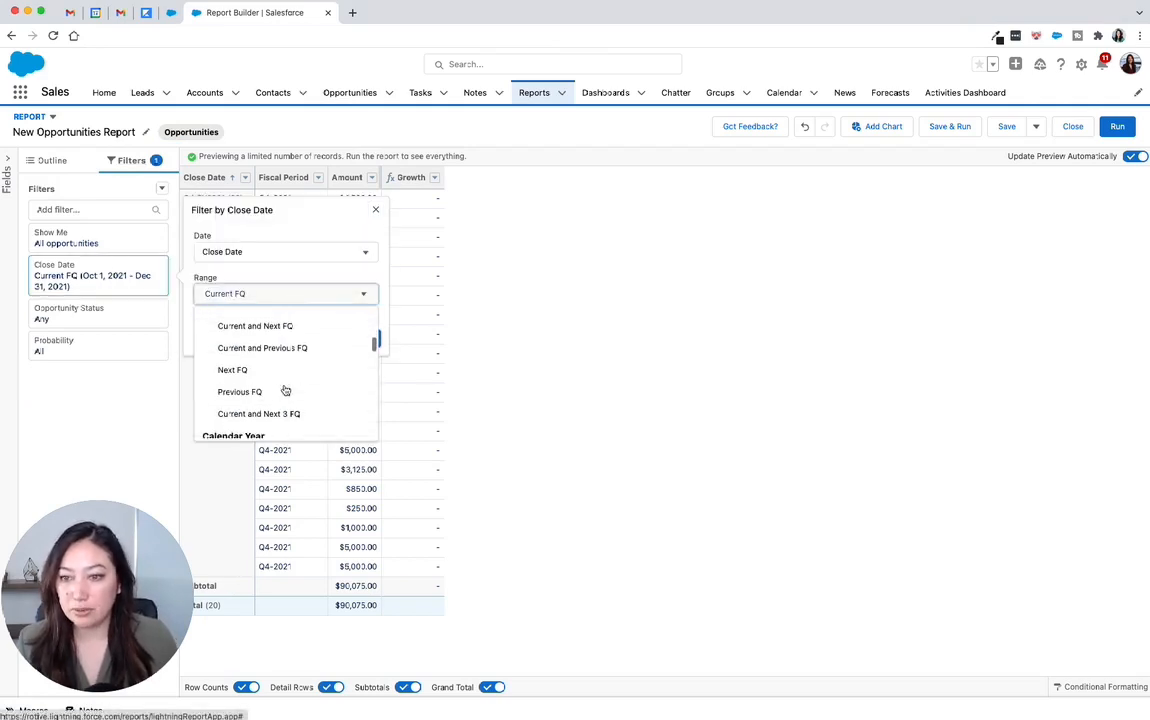
scroll(285, 390, down, 3)
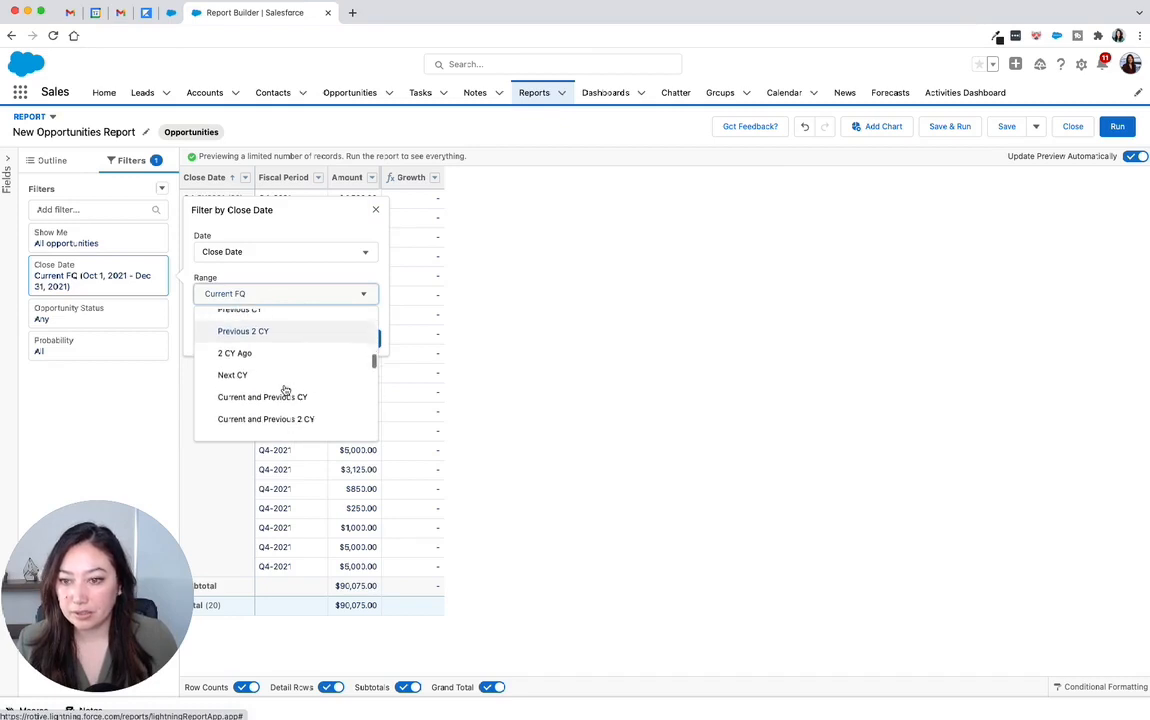
click(262, 397)
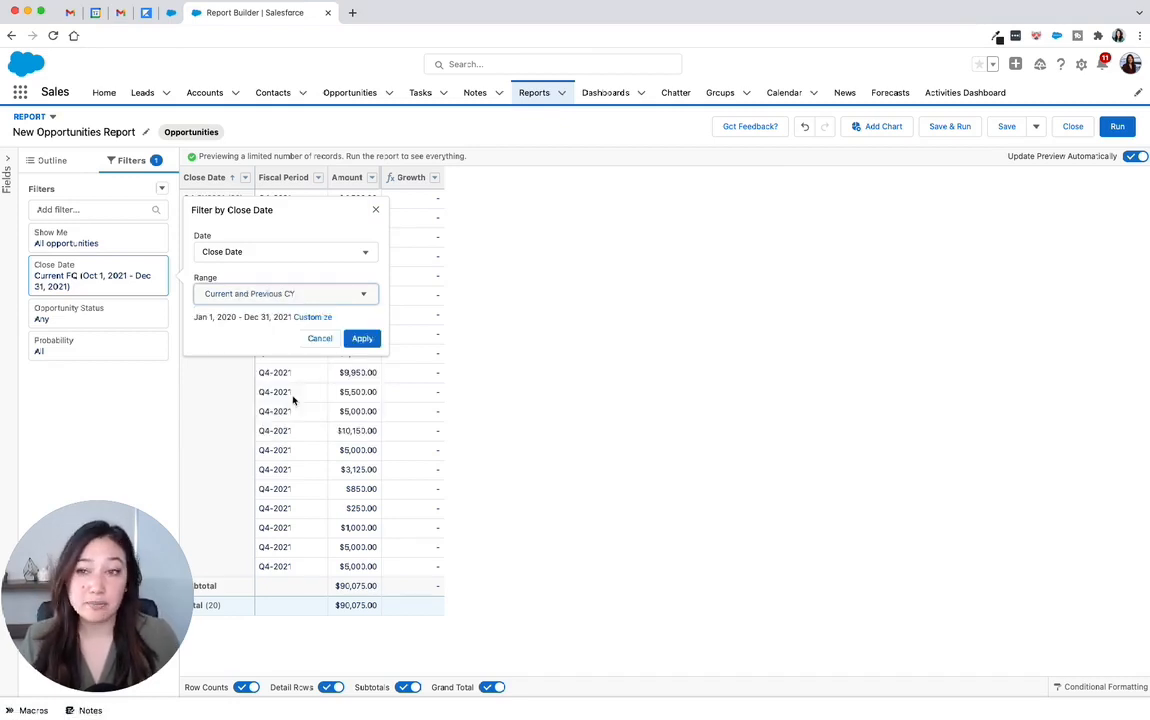
click(361, 338)
- Set the Opportunity Status filter to Closed Won and run the report
click(98, 313)
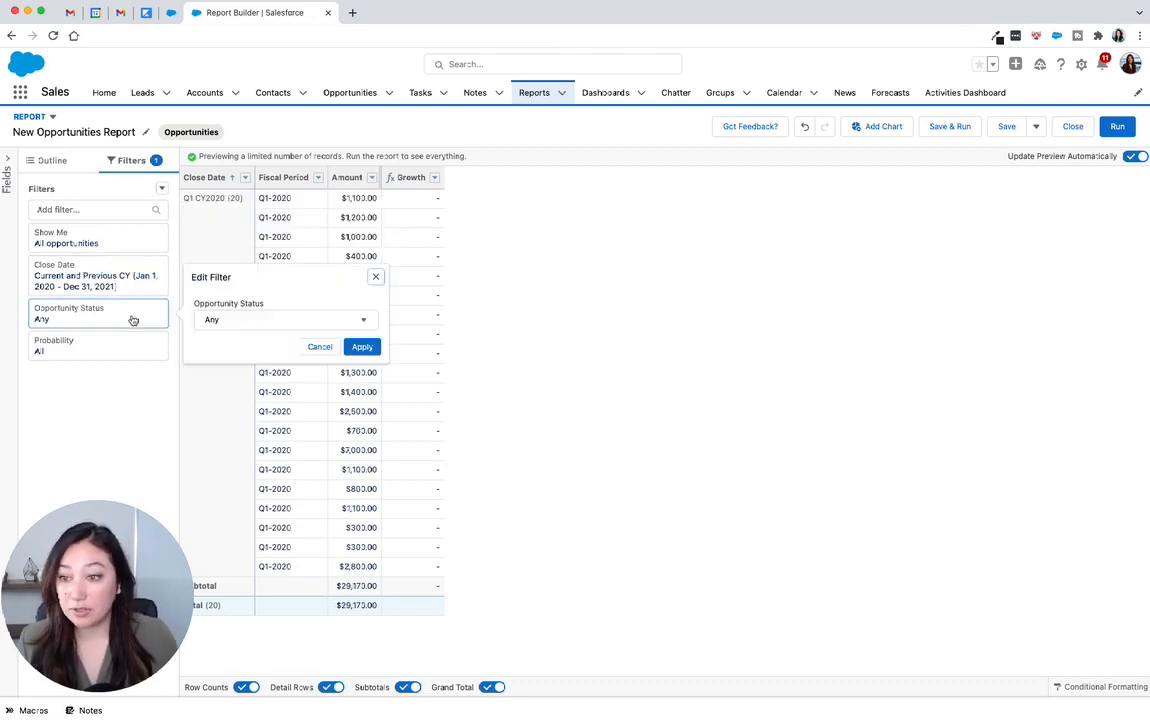
click(283, 320)
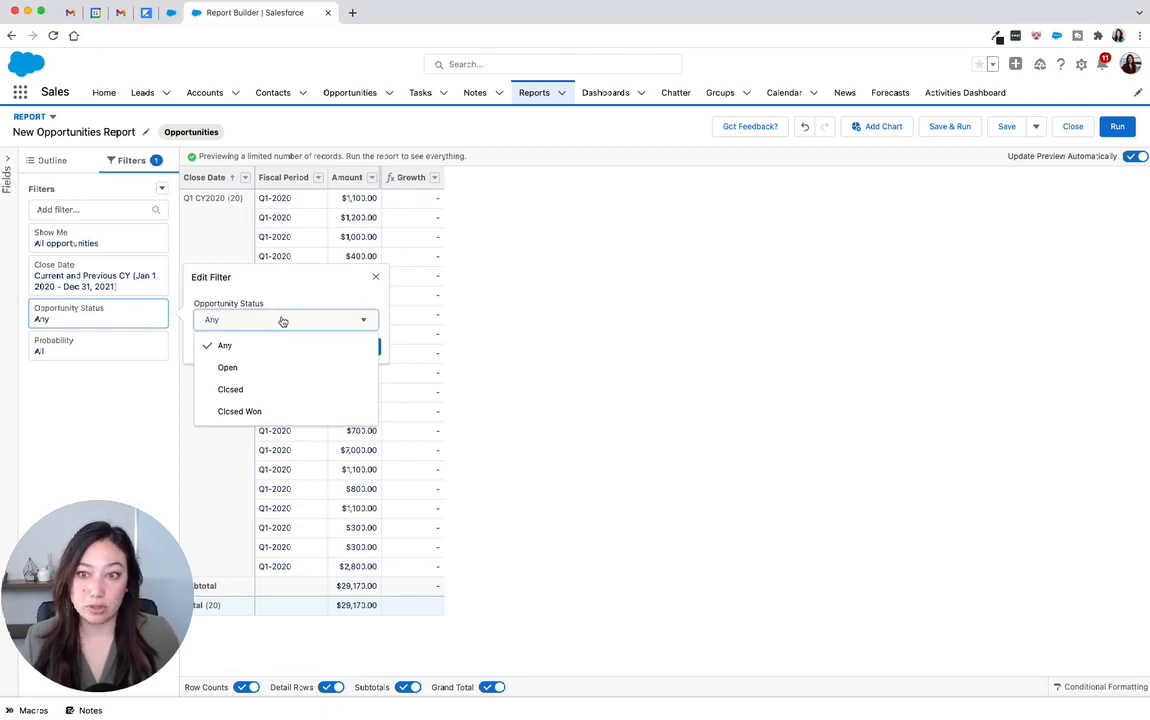
click(256, 411)
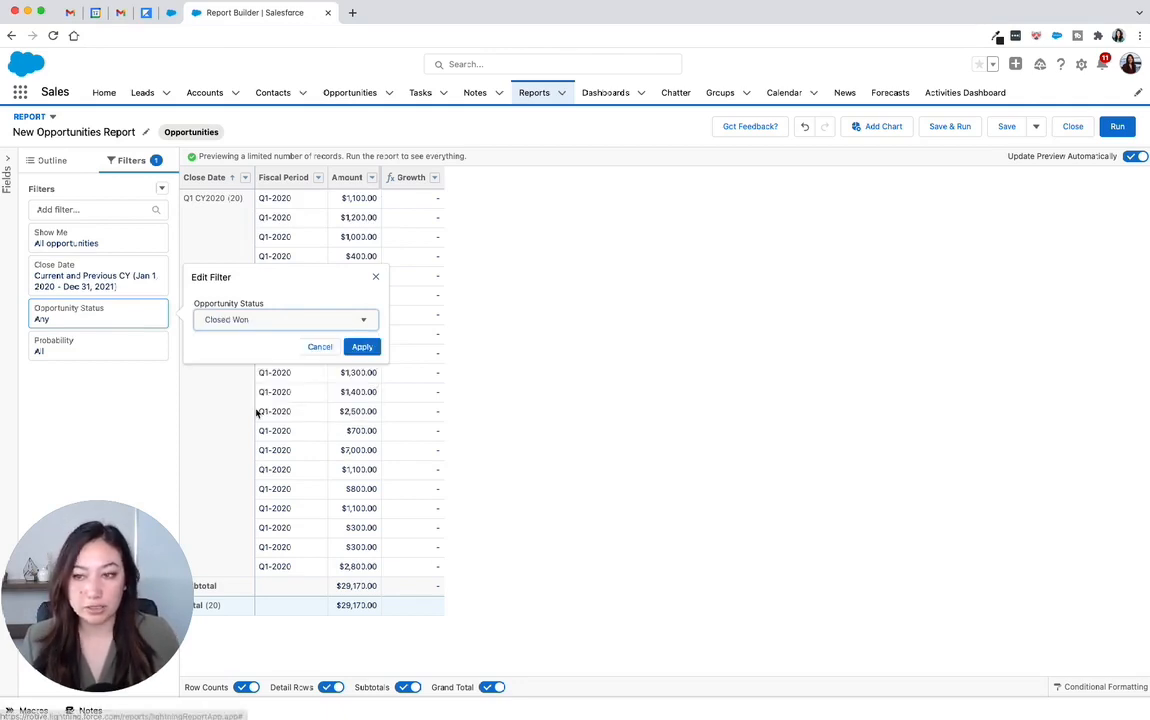
click(361, 346)
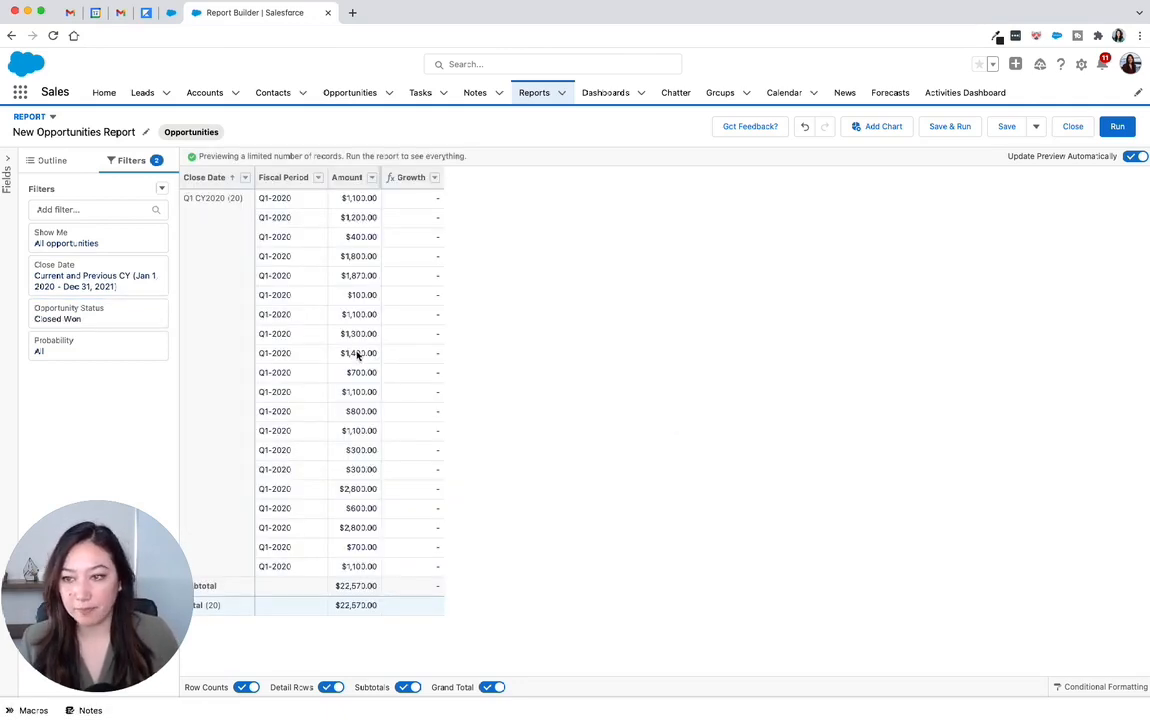
click(40, 160)
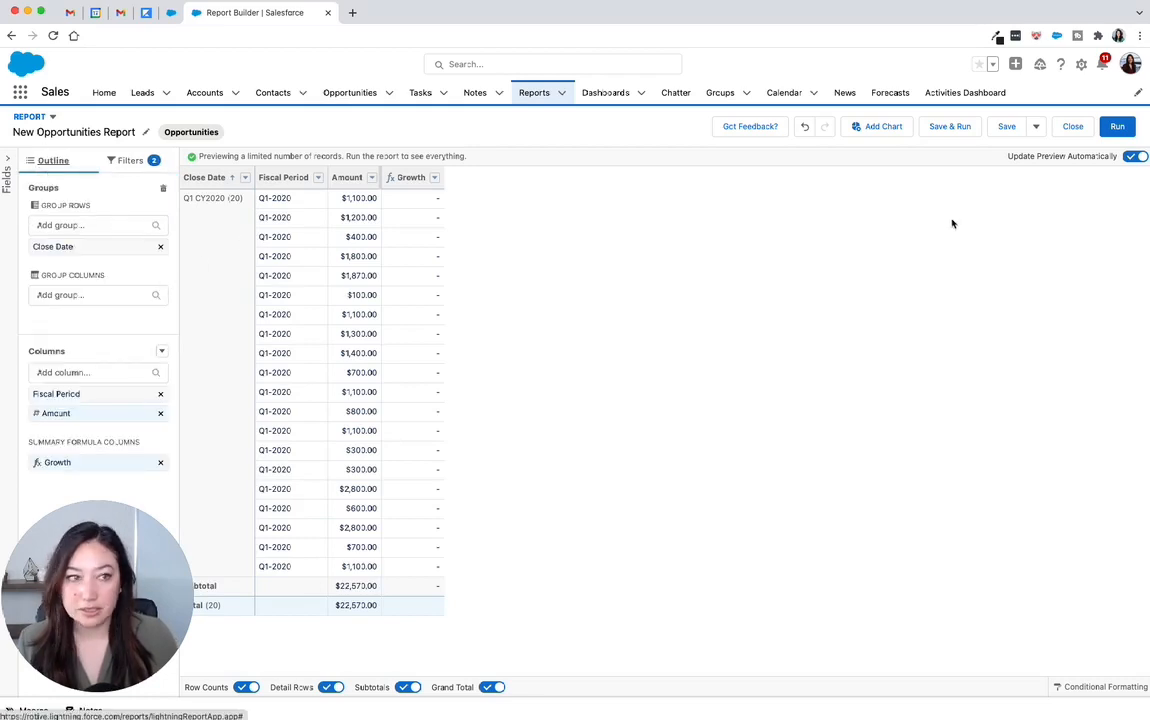
click(1117, 126)
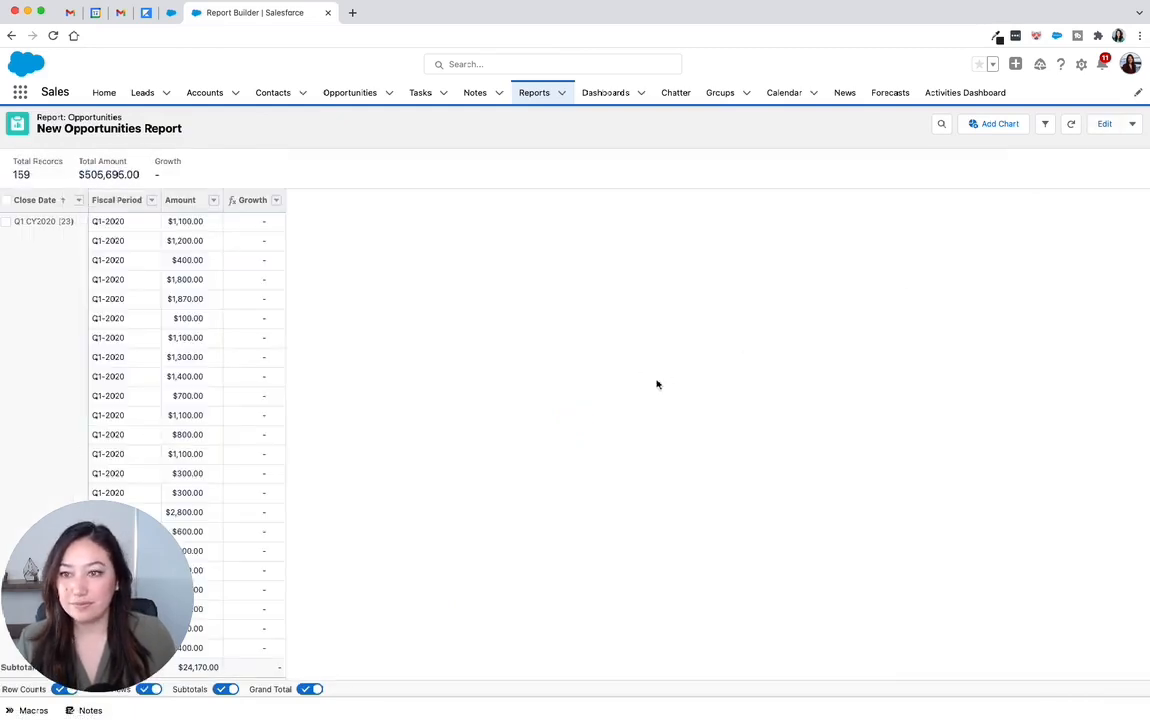
- Examine the Growth percentage on each quarter's subtotal row, from Q1 CY2020 through the start of Q1 CY2021
scroll(657, 384, down, 5)
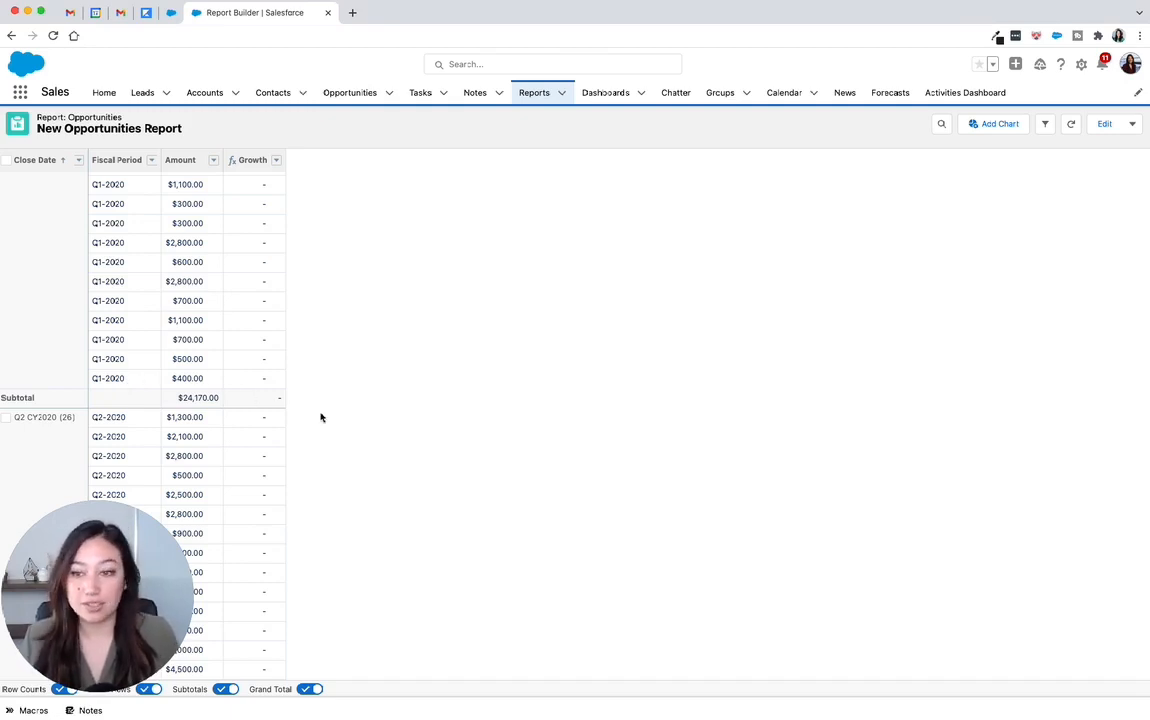
scroll(321, 415, down, 5)
scroll(321, 417, down, 2)
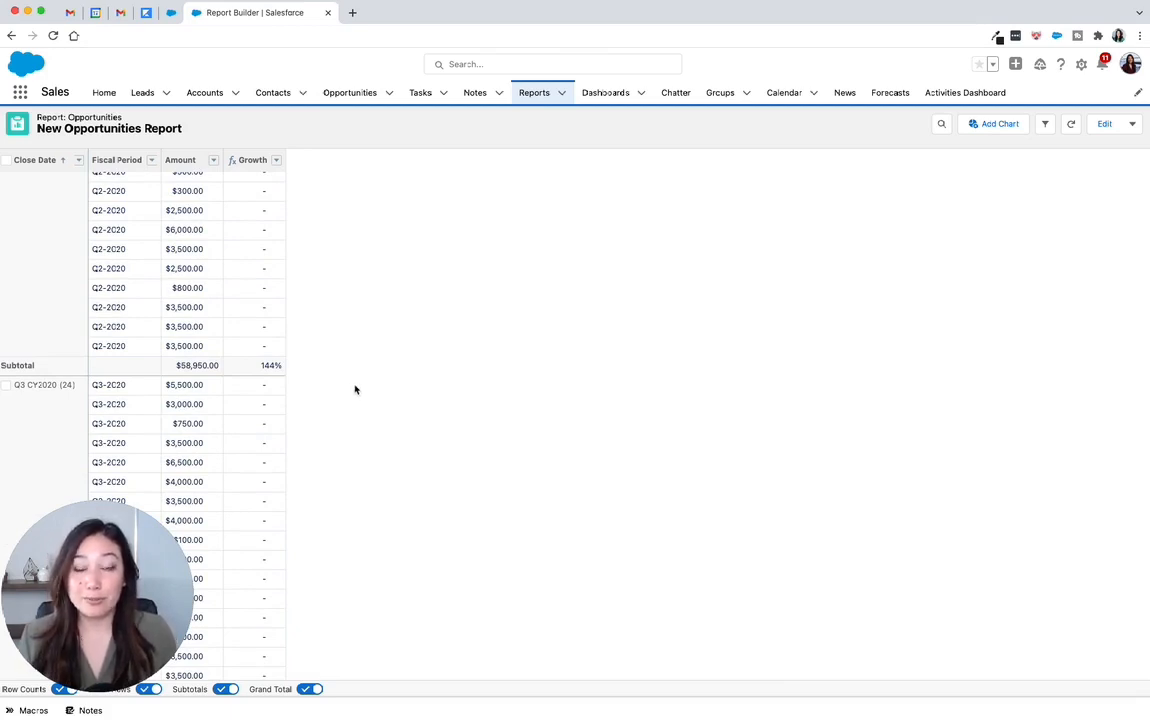
scroll(355, 389, down, 8)
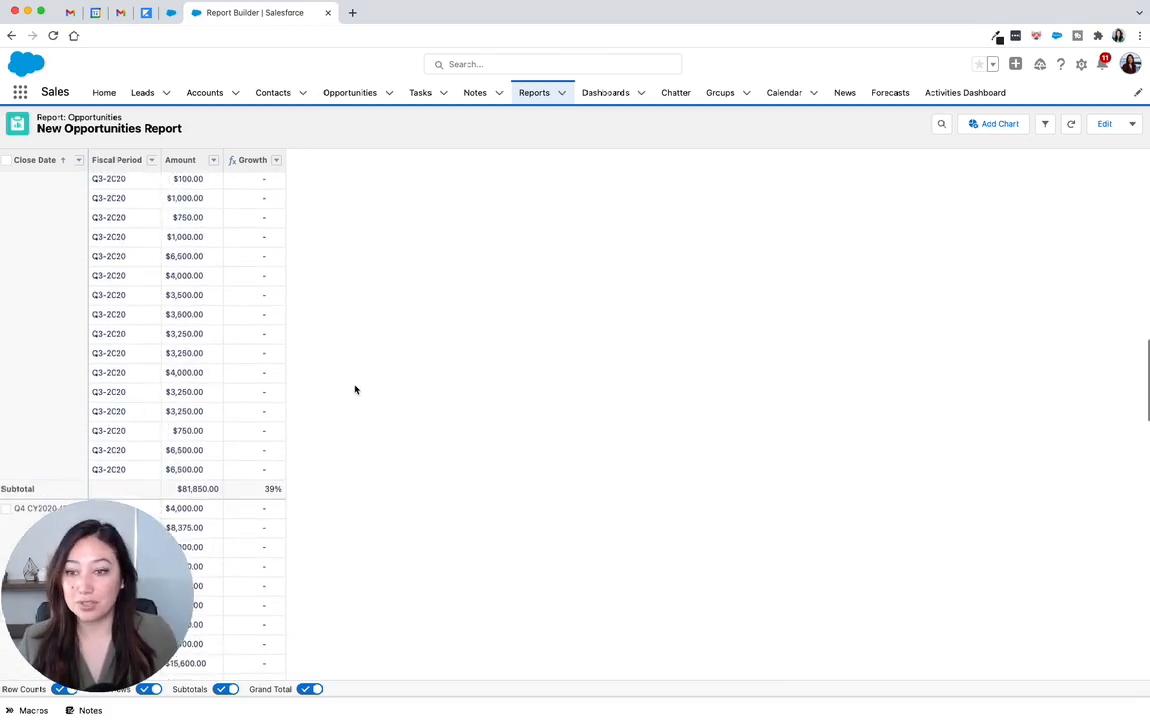
scroll(355, 389, down, 3)
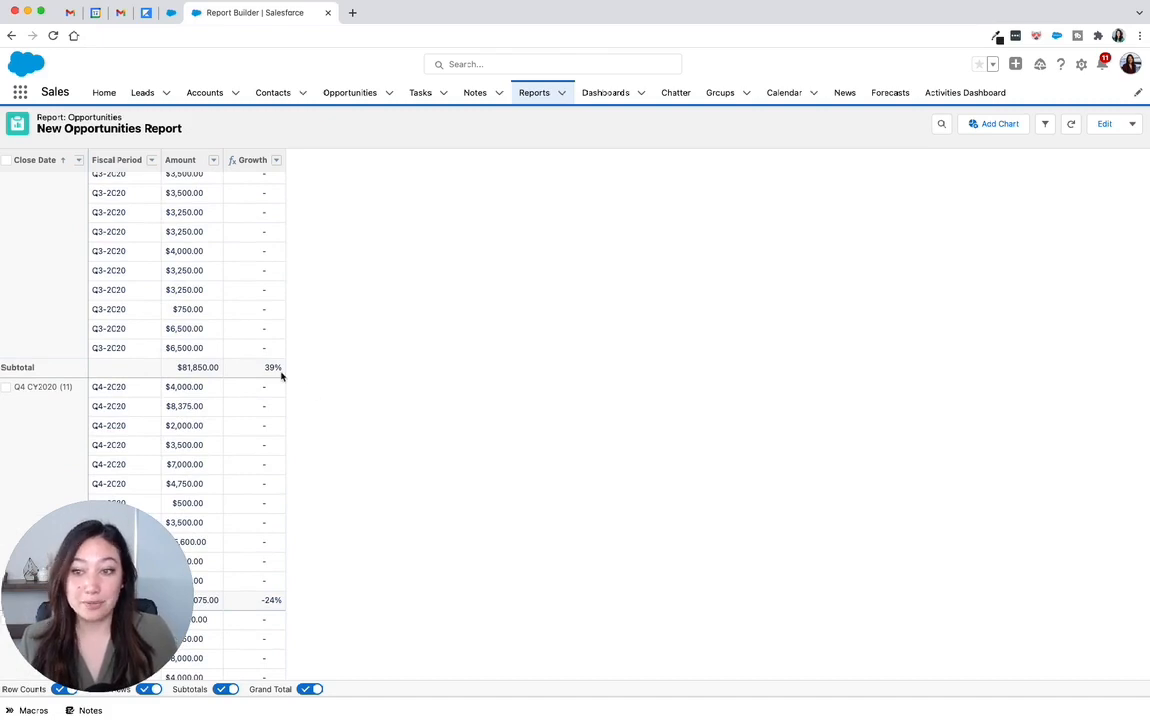
scroll(318, 373, down, 4)
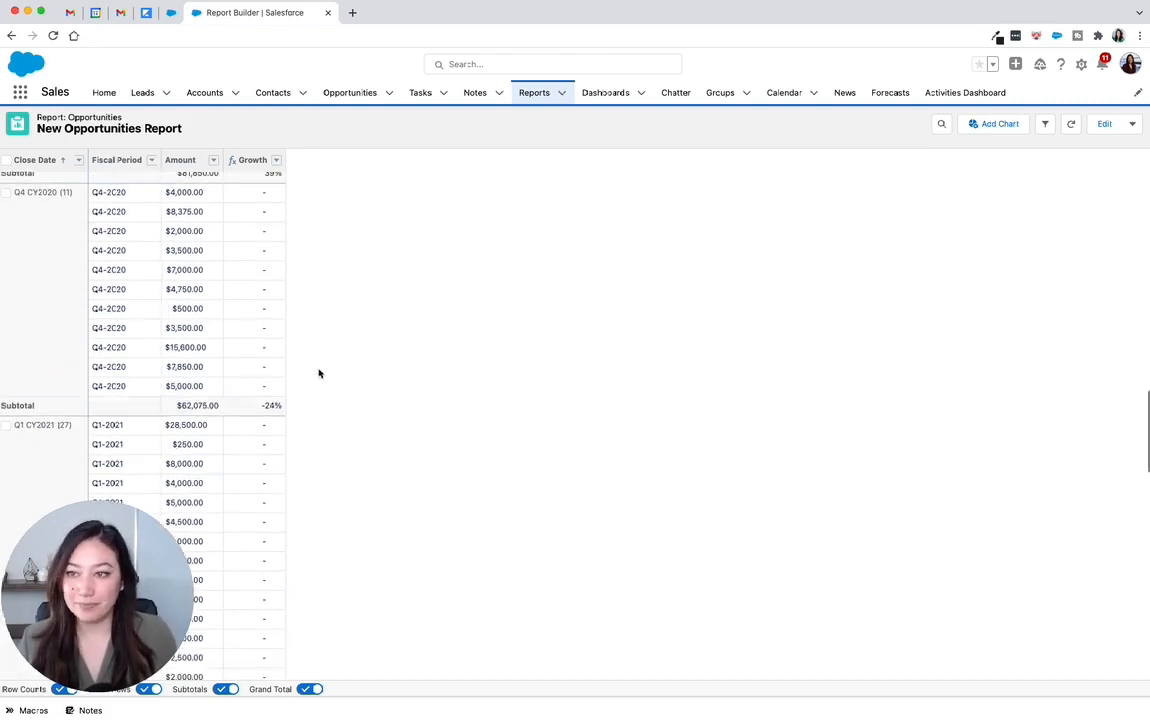
scroll(318, 374, up, 1)
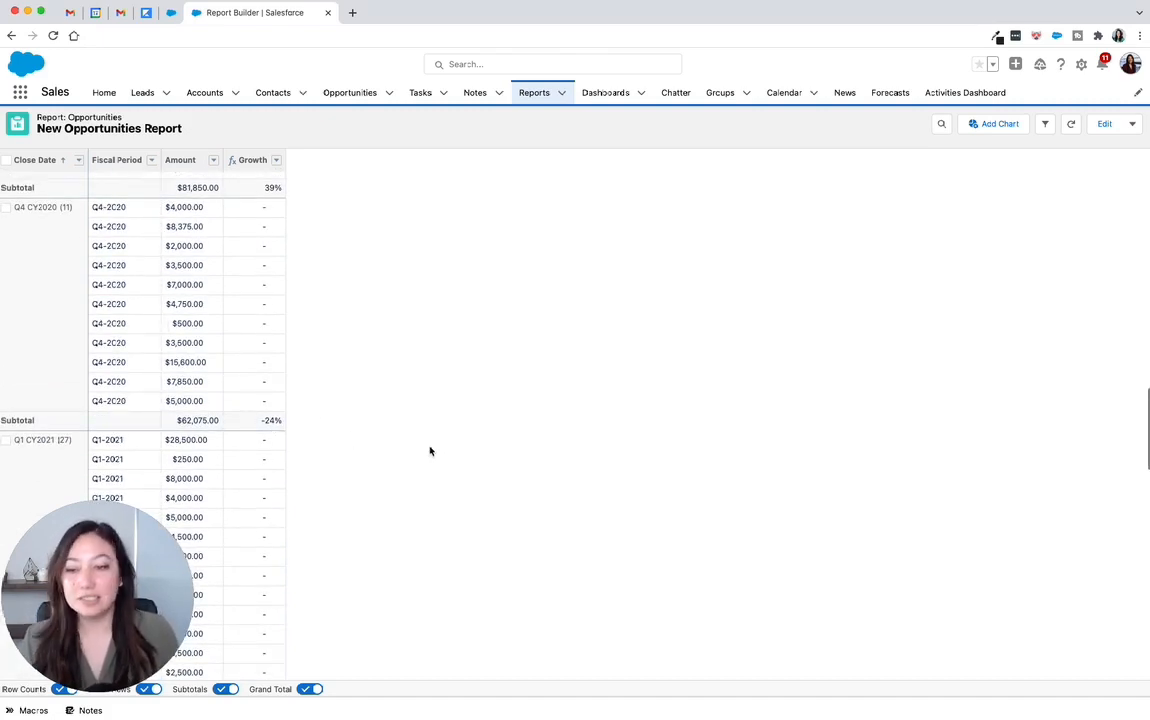
scroll(430, 451, down, 4)
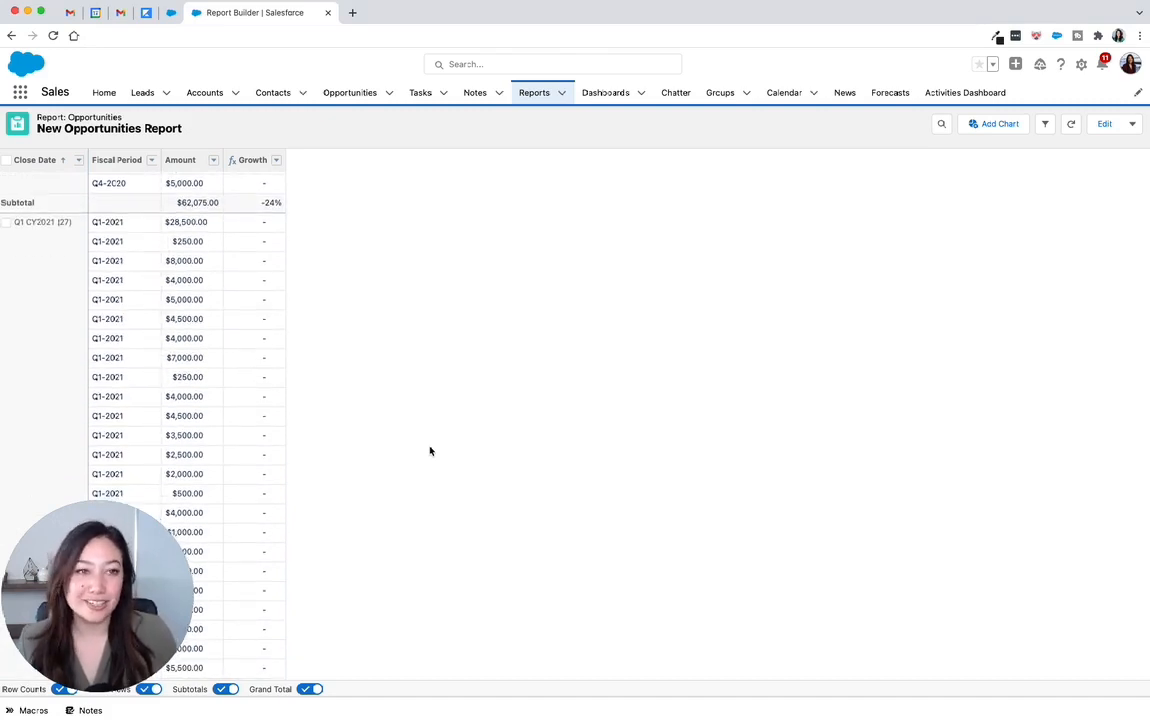
scroll(430, 451, up, 15)
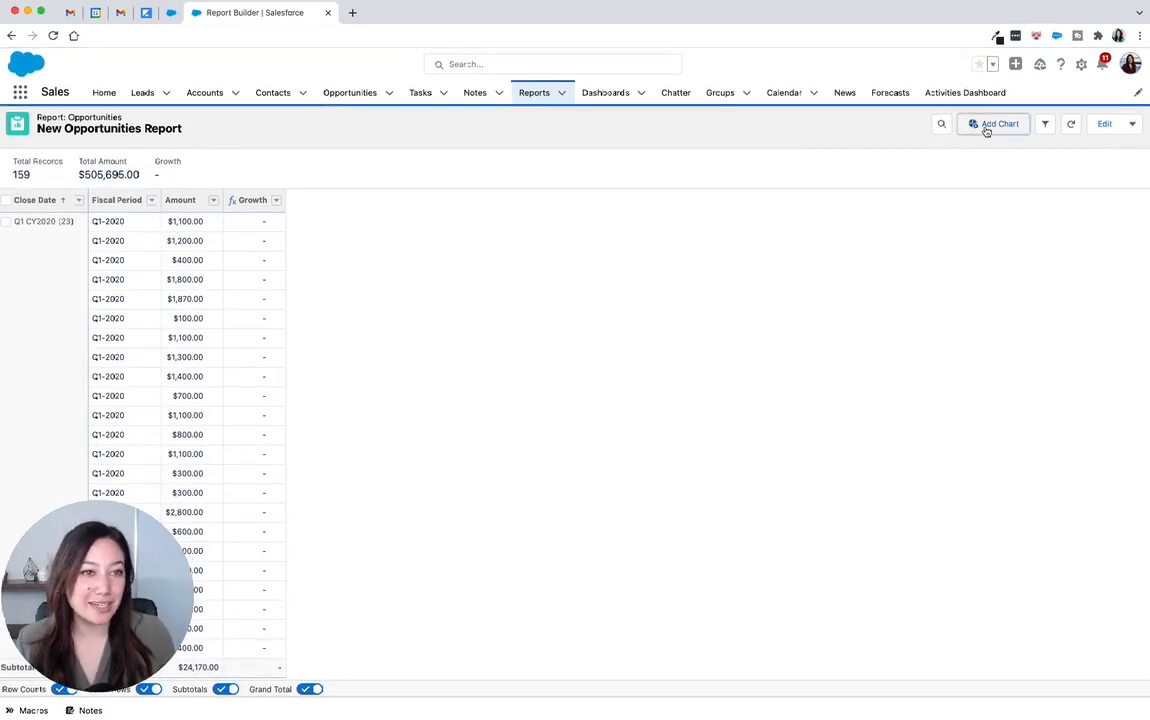
- Add a chart to the report and change it to a line chart of Sum of Amount by Close Date
click(993, 124)
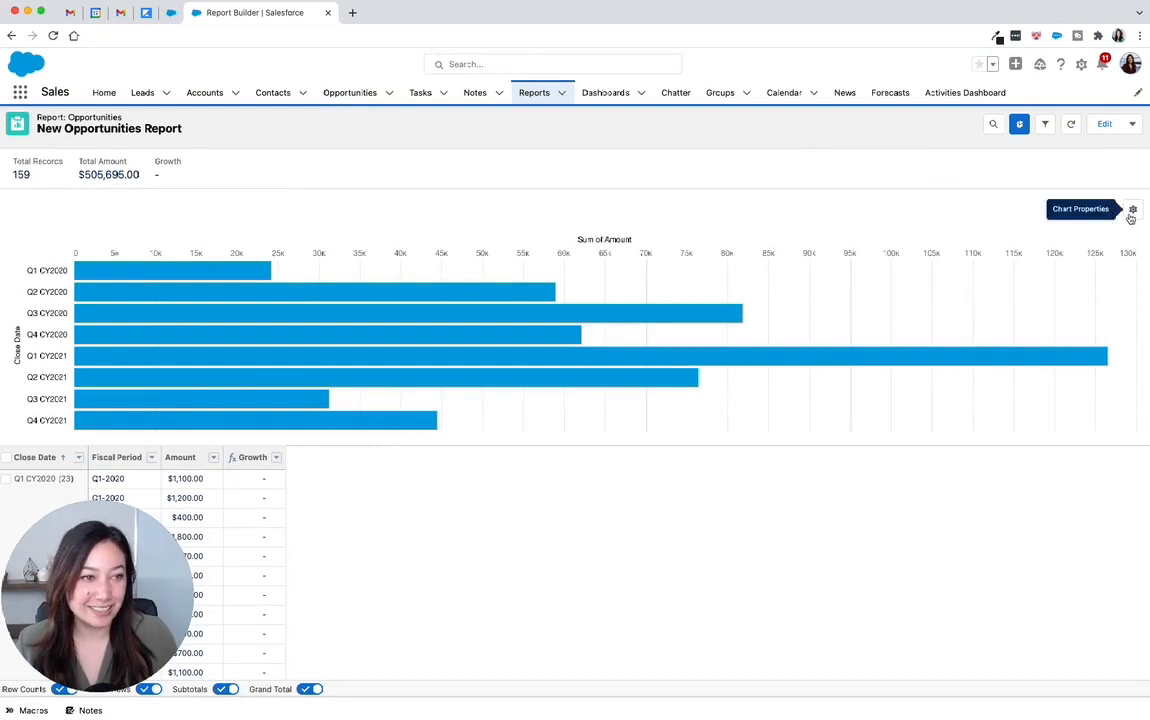
click(1131, 216)
click(977, 326)
click(1133, 209)
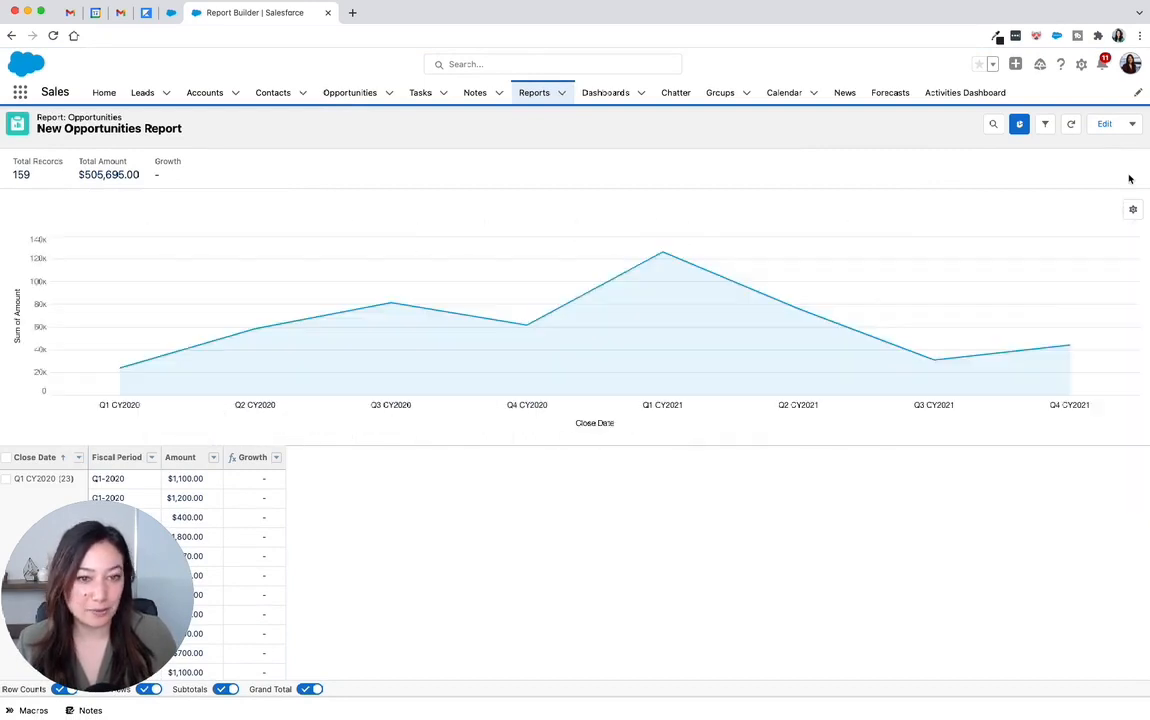
mouse_move(395, 309)
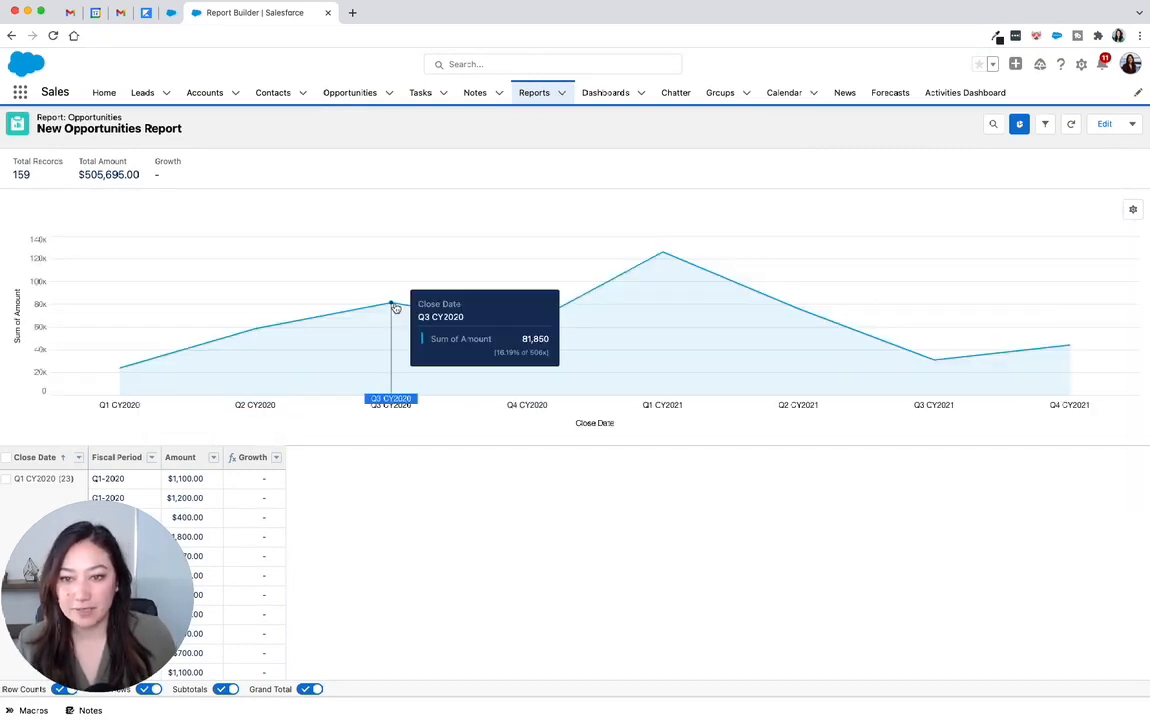